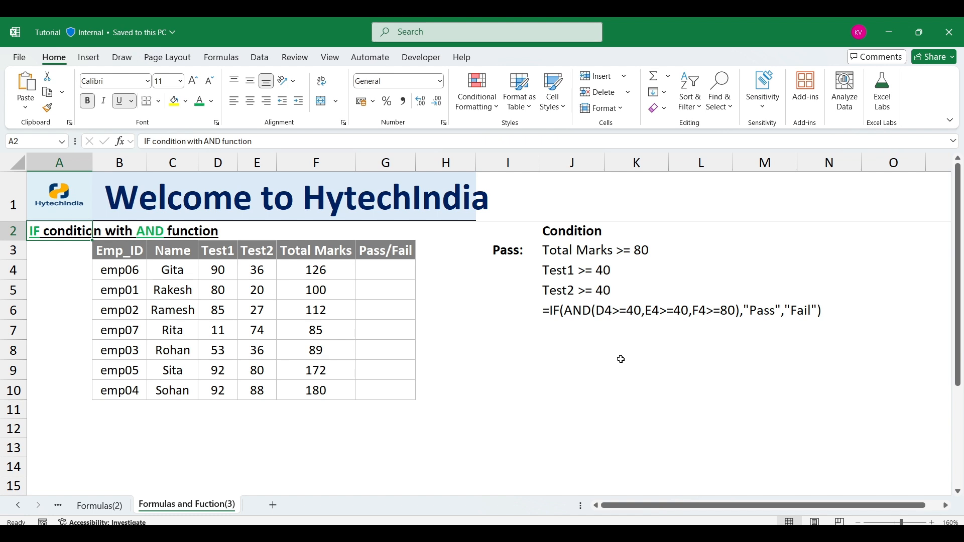
left_click(582, 252)
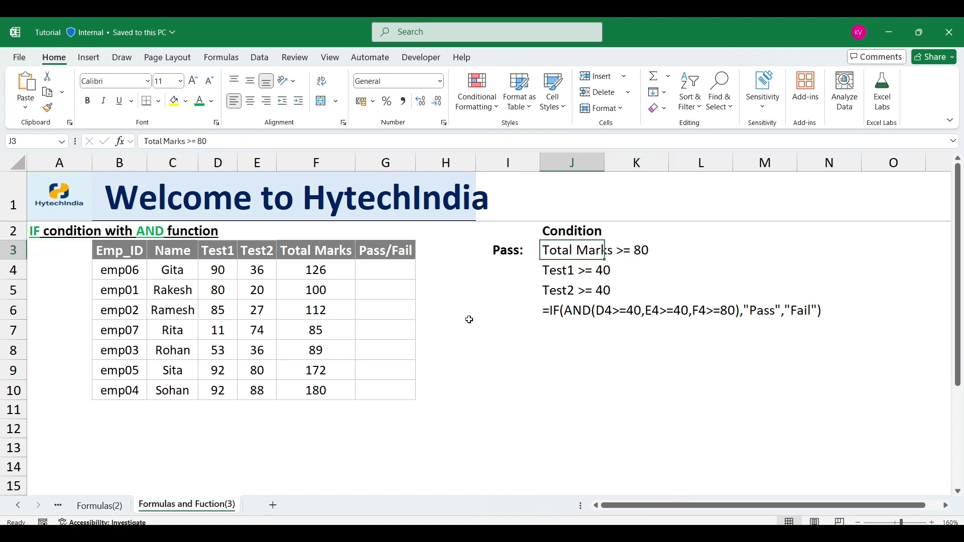
left_click(485, 314)
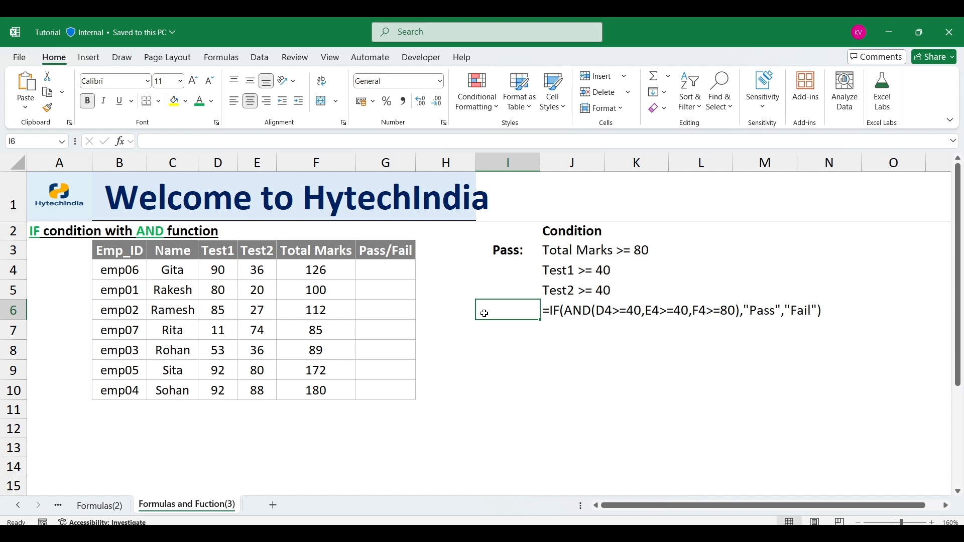
left_click(444, 251)
left_click(455, 312)
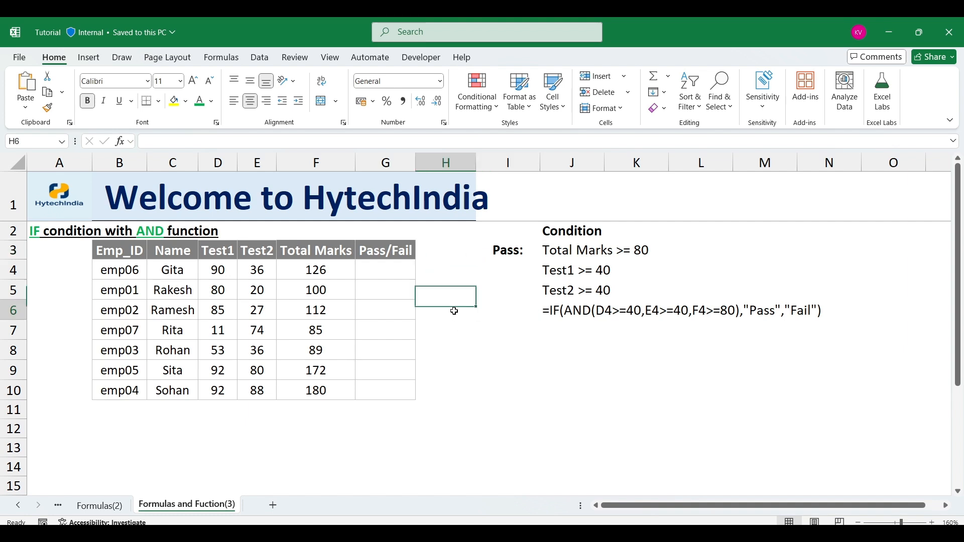
key("Up")
key("Up")
key("Up")
key("Up")
key("Up")
Enter the labels AND in cell J7 and OR in cell J8, below the sample IF formula
key("Down")
key("Down")
key("Down")
key("Down")
key("Down")
key("Down")
key("Right")
key("Right")
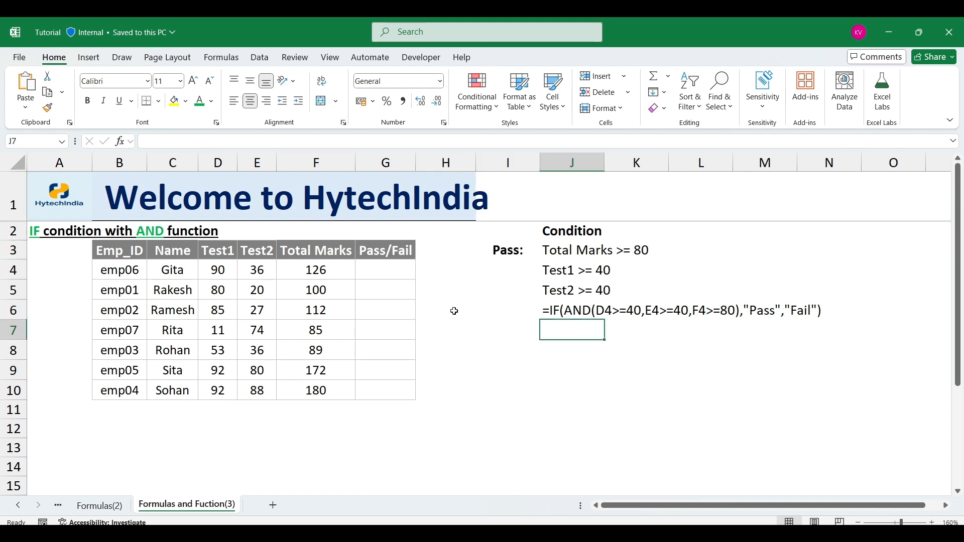
type("and")
key("BackSpace")
key("BackSpace")
key("BackSpace")
type("AND")
key("Return")
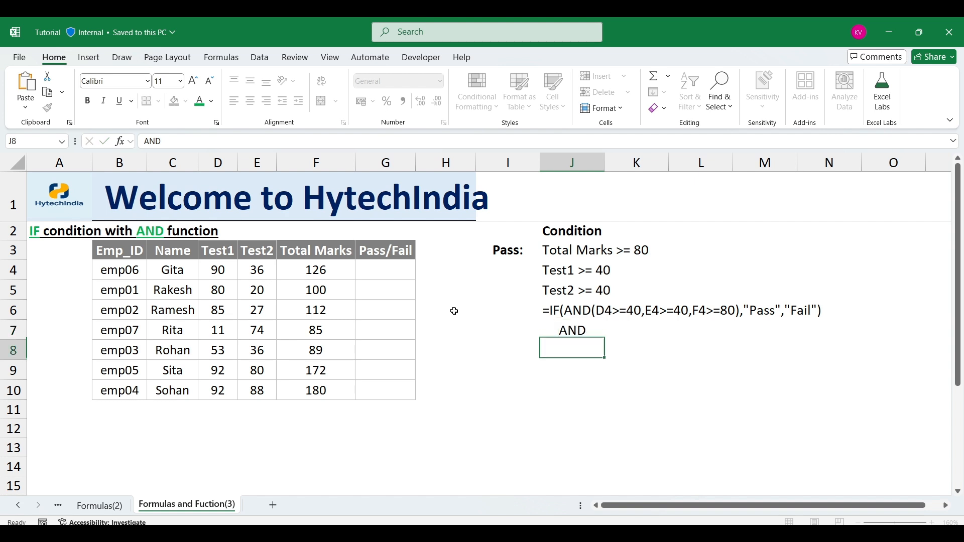
type("OR")
key("Return")
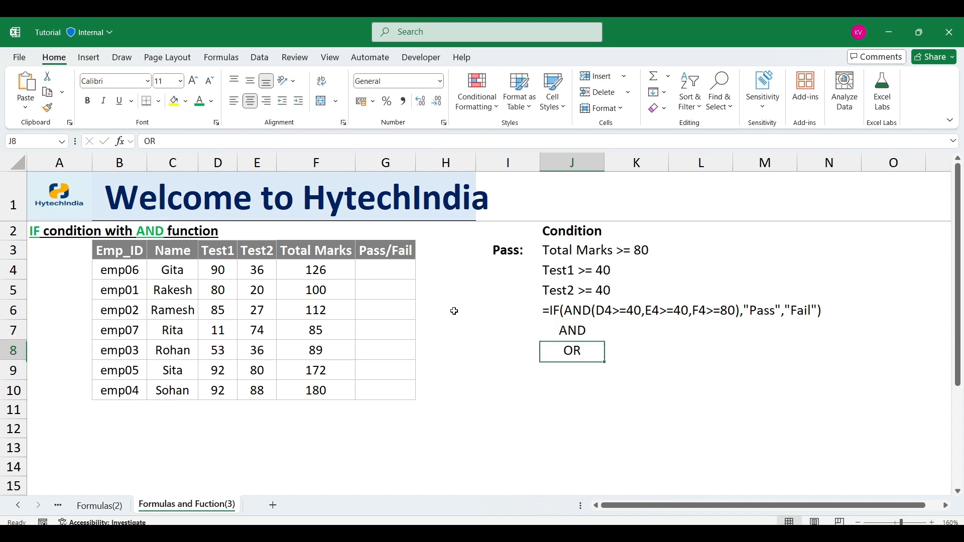
key("Up")
key("Up")
key("shift+Down")
key("shift+Up")
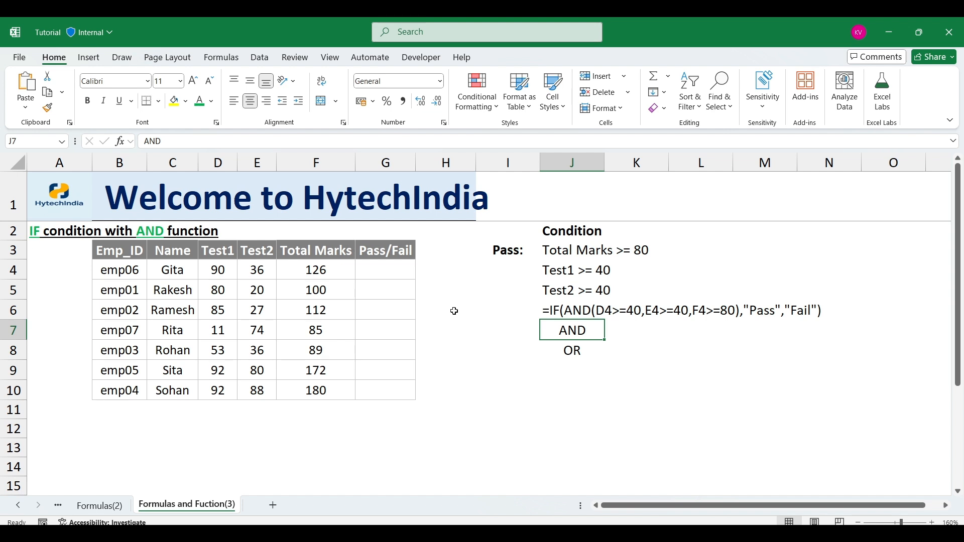
Enter the formula =D4=E4 in cell G4 to compare the Test1 and Test2 marks of the first employee
key("Down")
key("Left")
key("Left")
key("Left")
key("Left")
key("Left")
key("Left")
key("Up")
key("Up")
key("Up")
key("Up")
key("Right")
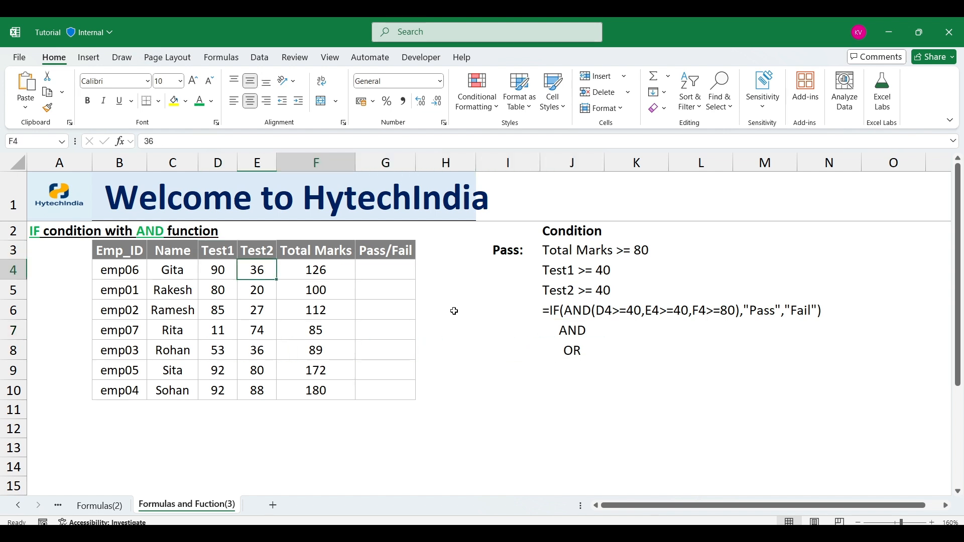
key("Right")
key("Right")
type("=")
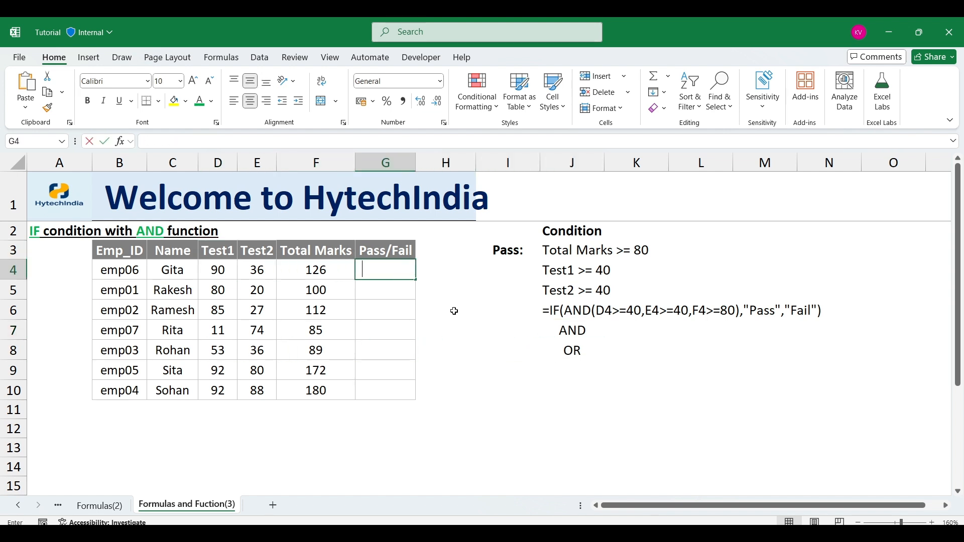
key("Left")
key("Left")
key("Left")
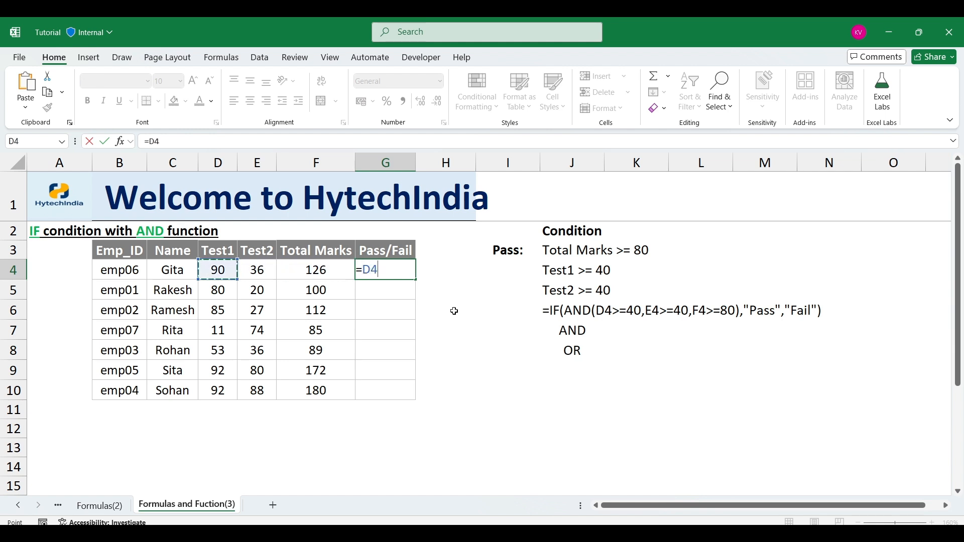
type("=")
key("Down")
key("Down")
key("Up")
key("Up")
key("Left")
key("Left")
key("ctrl+Return")
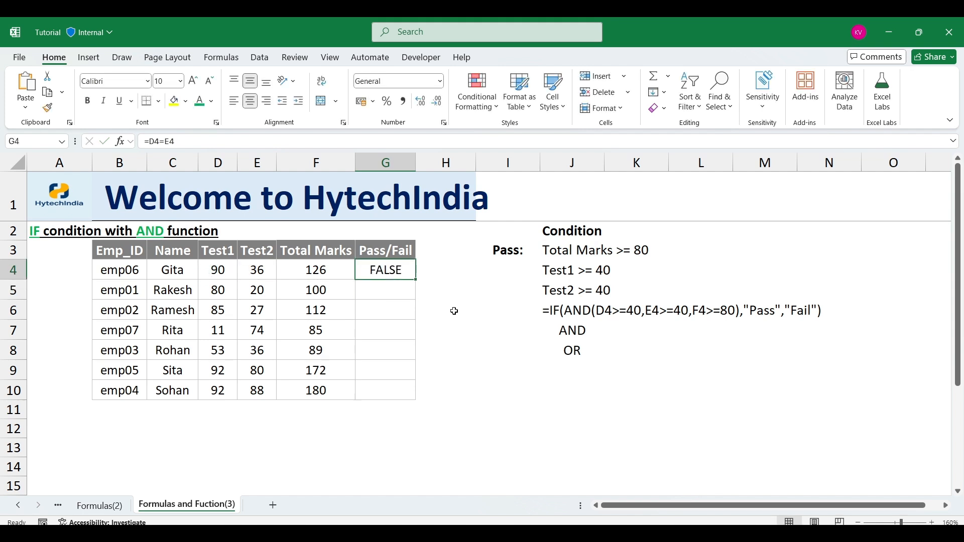
Examine the marks, total and comparison formula across row 4 of the table
key("Left")
key("Left")
key("Left")
key("Right")
key("Right")
key("Right")
key("Left")
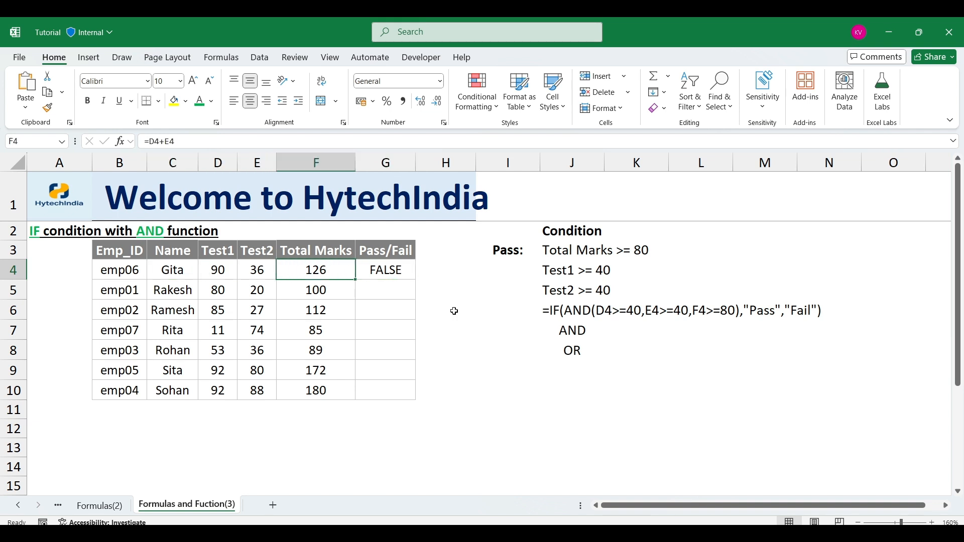
key("Left")
key("Left")
key("Right")
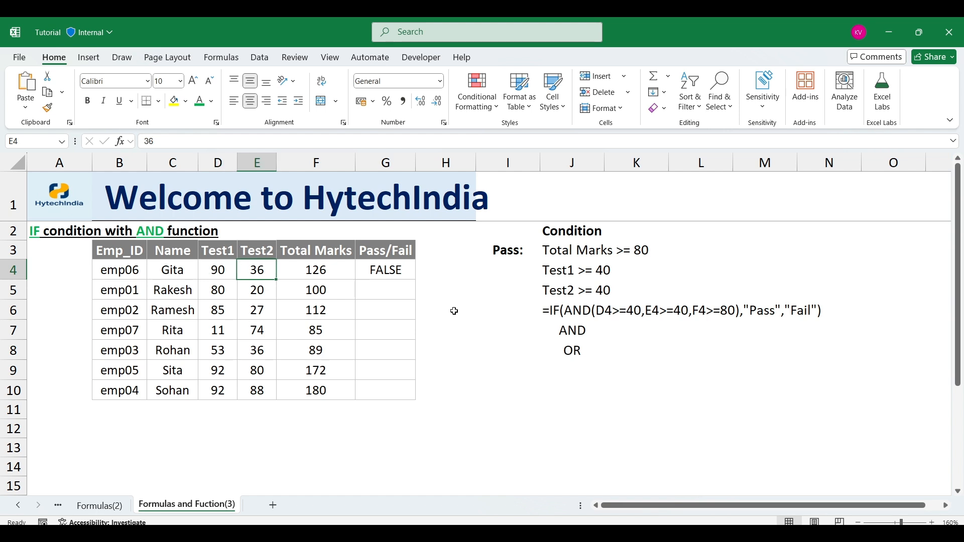
key("Right")
key("Right")
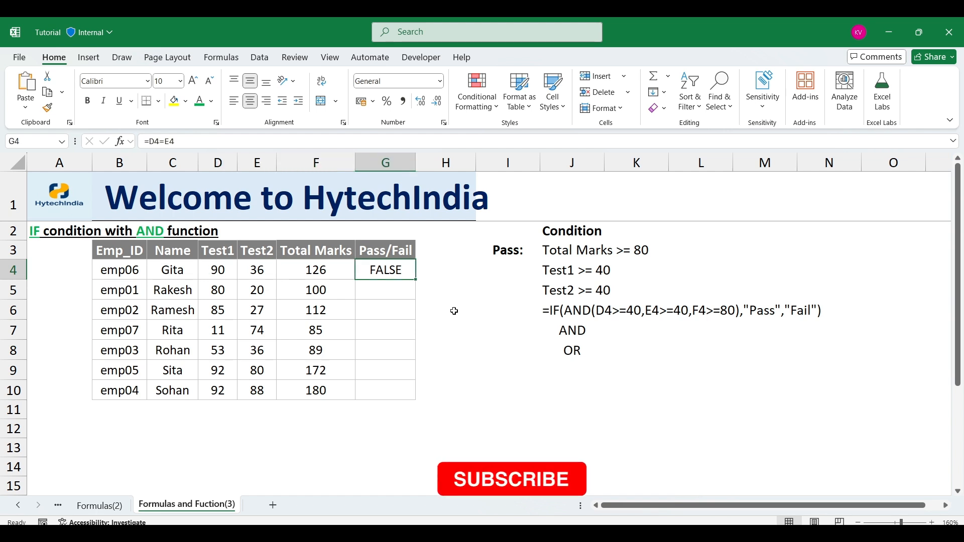
key("Left")
key("Left")
key("Left")
key("Left")
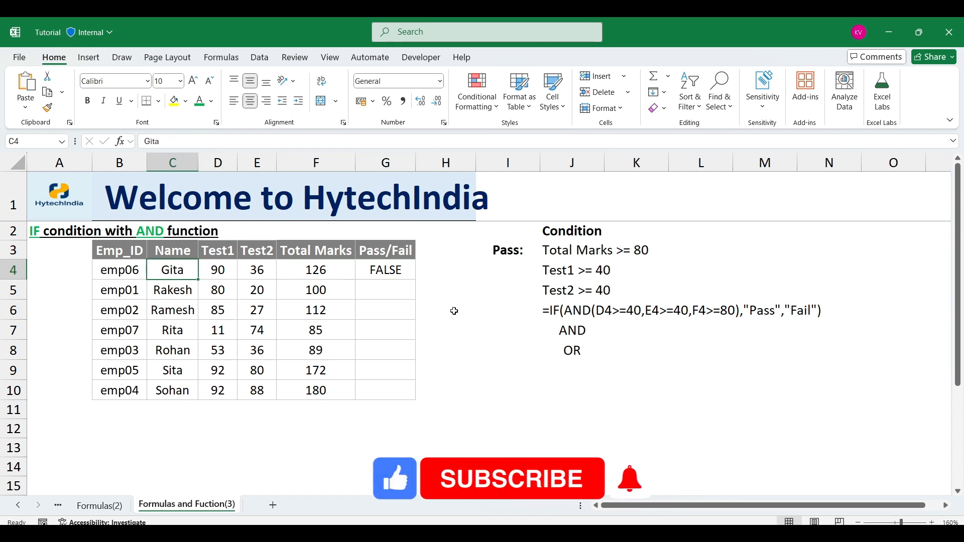
Delete the comparison formula from cell G4
key("Right")
key("Right")
key("Right")
key("Right")
key("Delete")
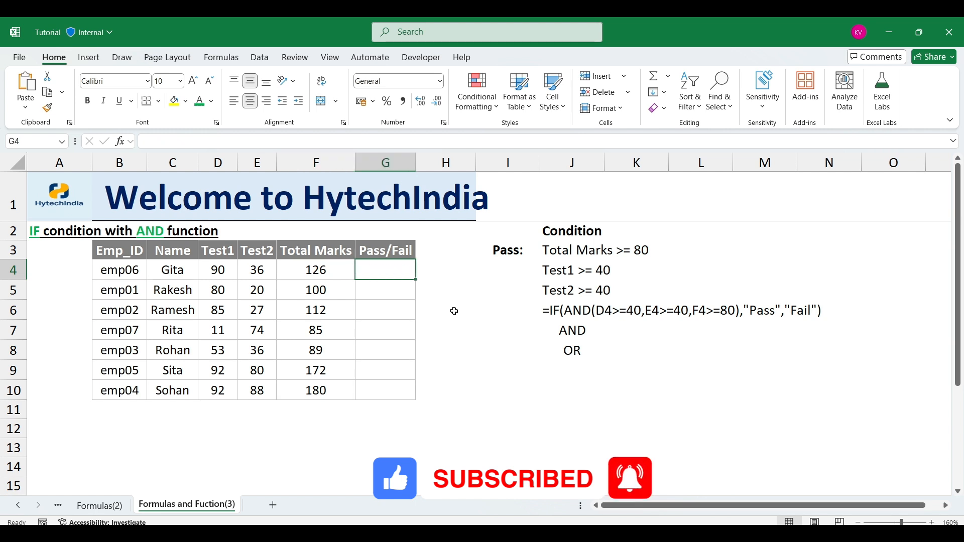
Enter =AND(D4>90,E4>90) in cell G4 to test whether both marks exceed 90
type("=AND(")
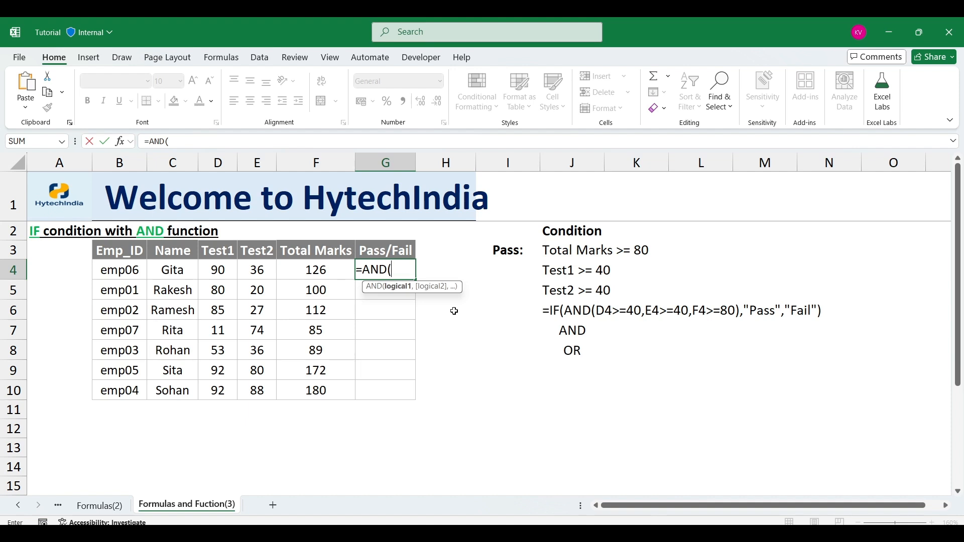
key("Left")
key("Left")
key("Left")
type(">9")
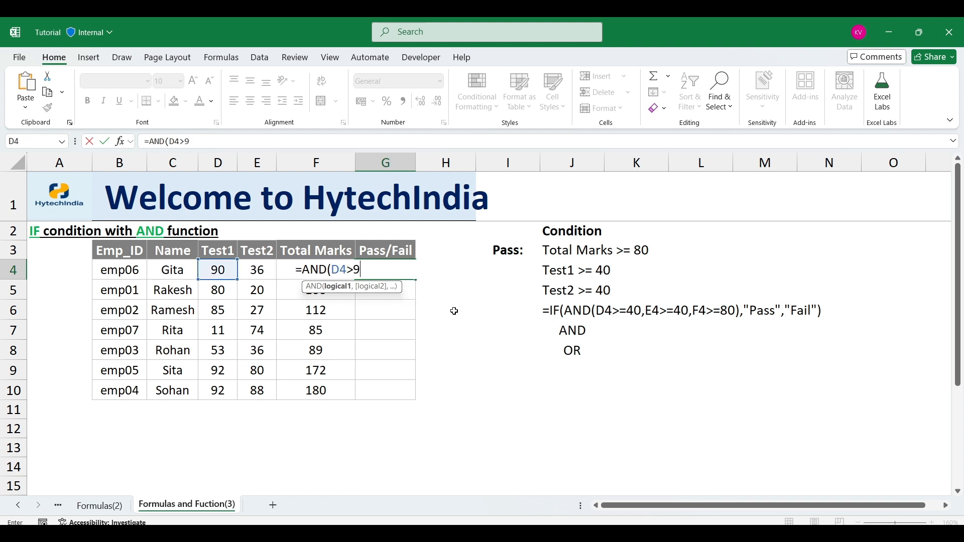
type("0,")
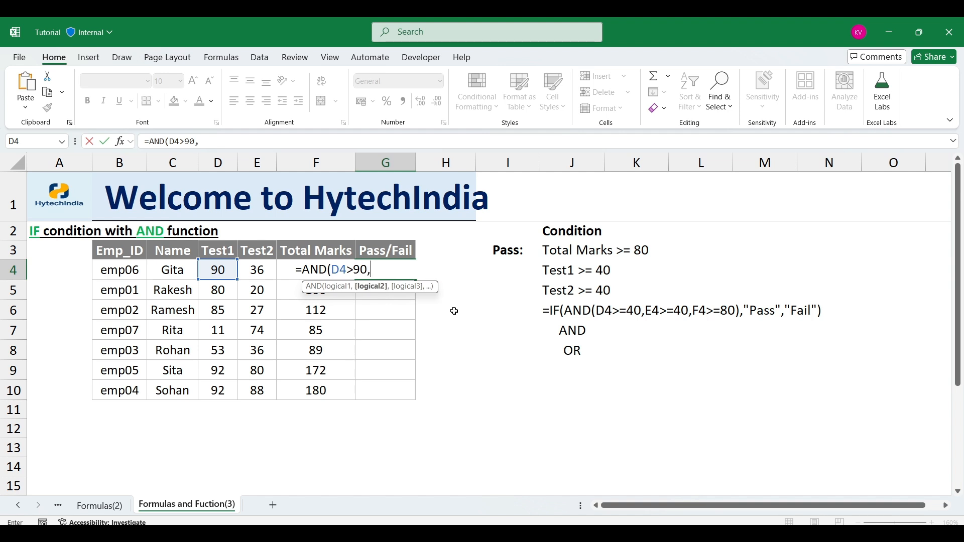
key("Left")
key("Left")
type(">90")
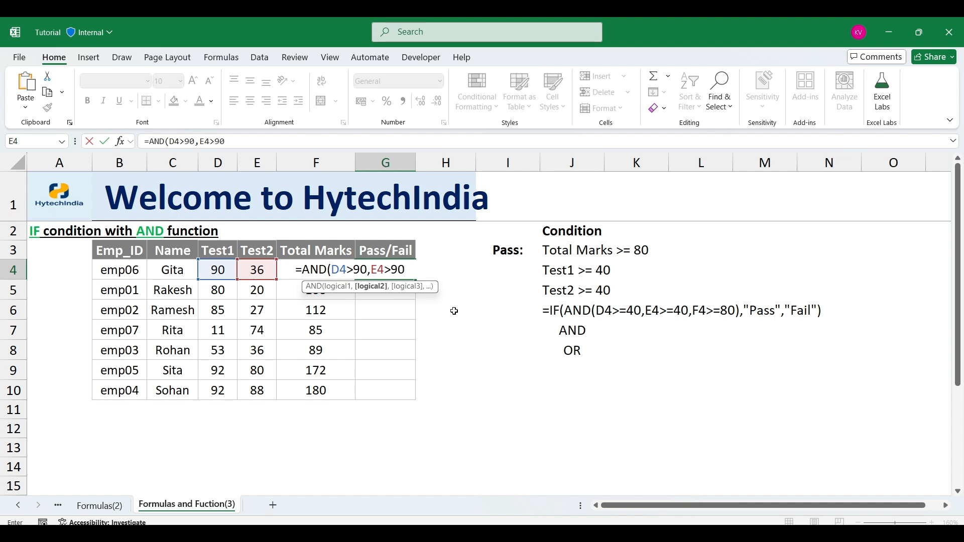
type(")")
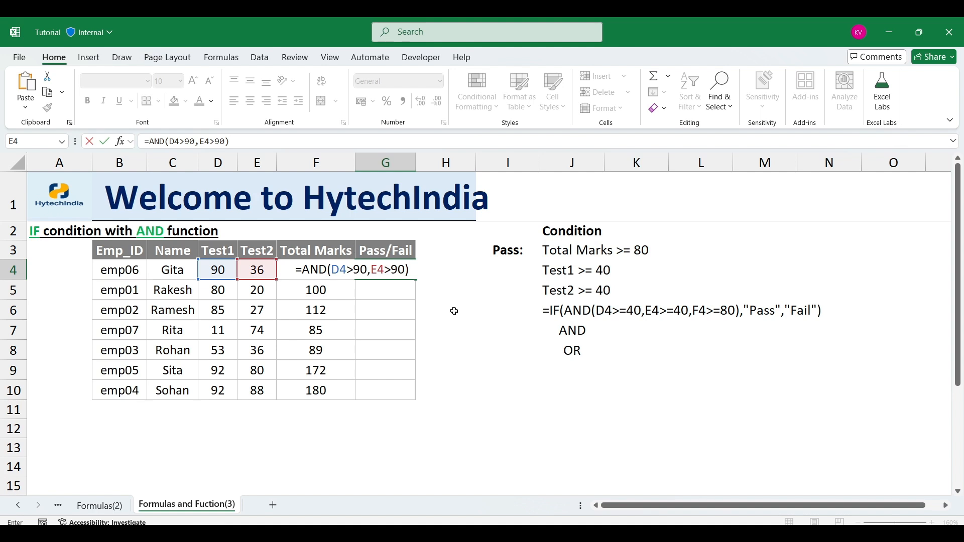
key("Return")
key("Up")
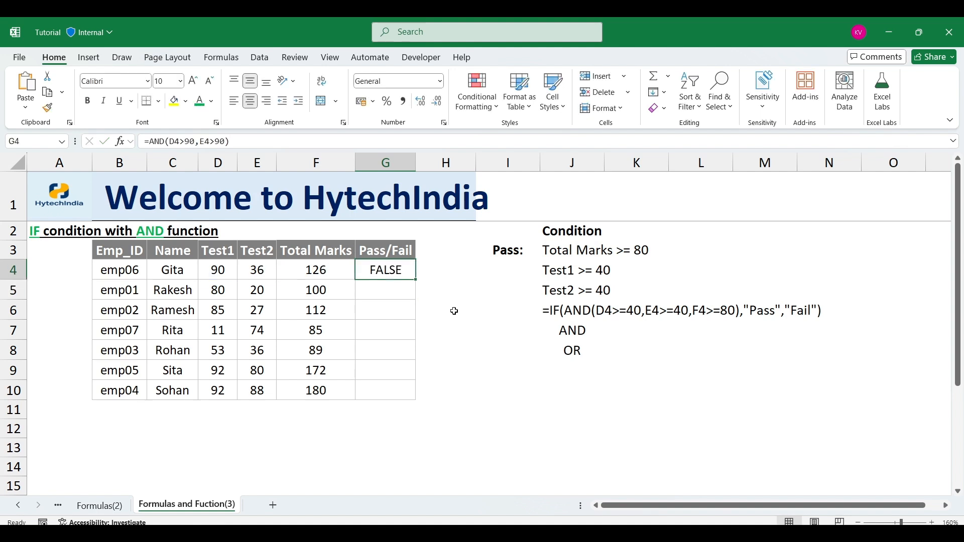
Set the Test1 mark in cell D4 to 91
key("Left")
key("Left")
key("Left")
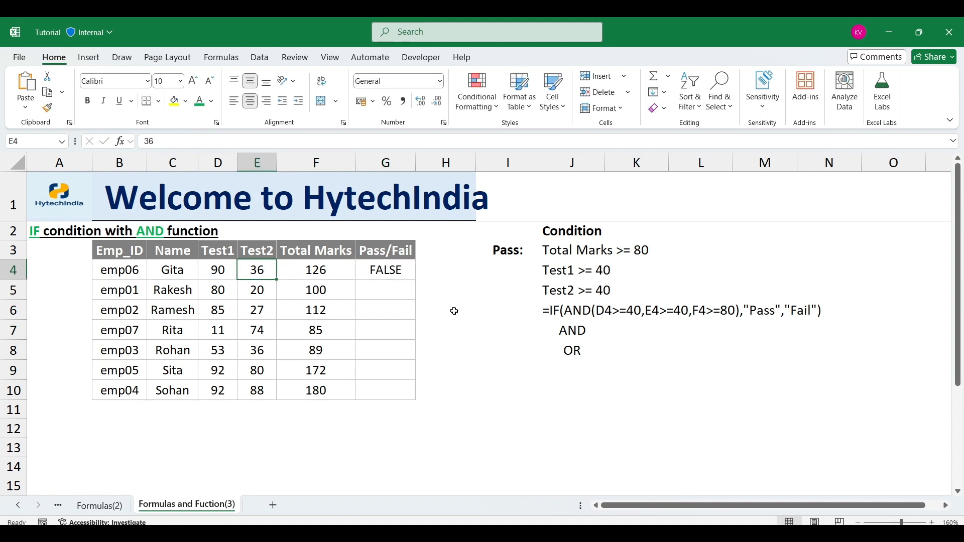
type("91")
key("Return")
key("Up")
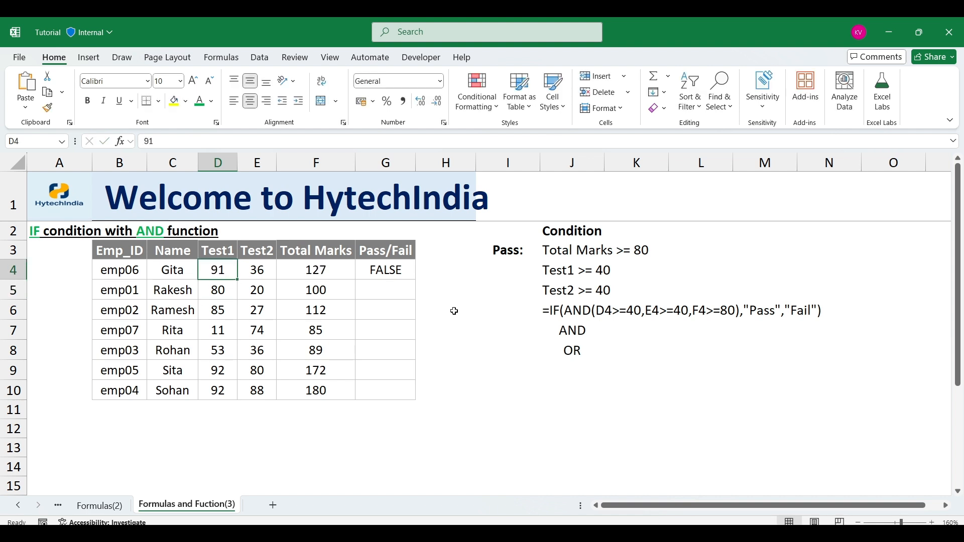
Change the function in G4 from AND to OR so the formula reads =OR(D4>90,E4>90)
key("Right")
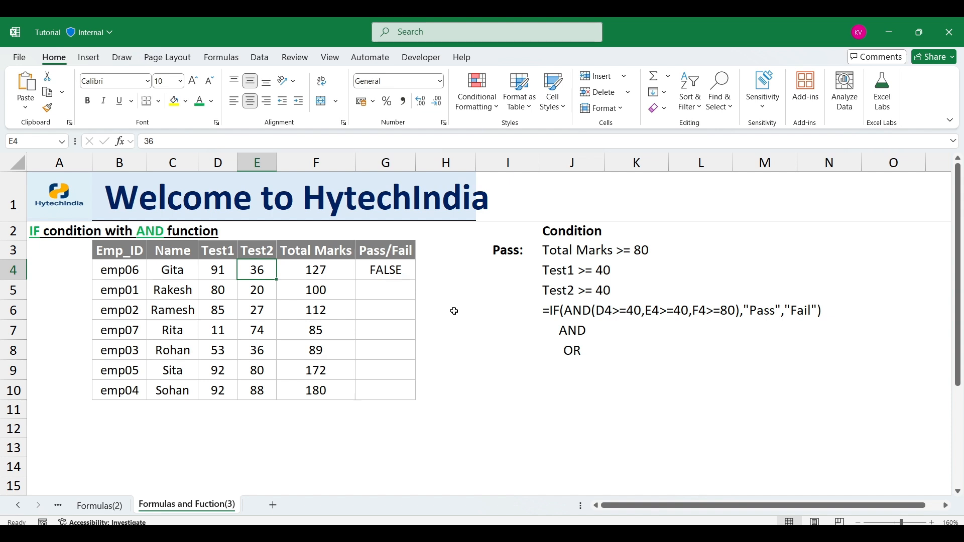
key("Right")
key("Right")
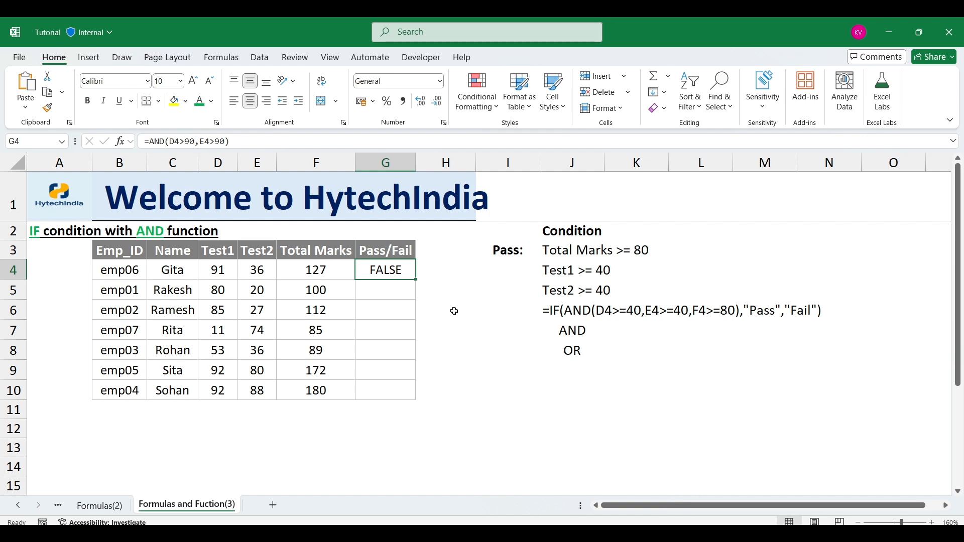
left_click(167, 141)
key("Escape")
key("F2")
left_click(329, 270)
key("BackSpace")
key("BackSpace")
key("BackSpace")
type("OR")
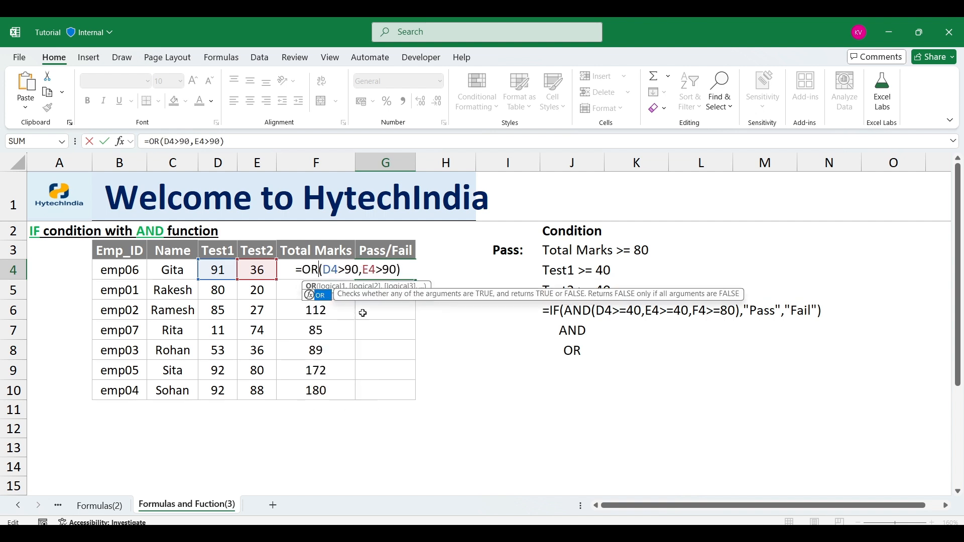
key("Return")
key("Up")
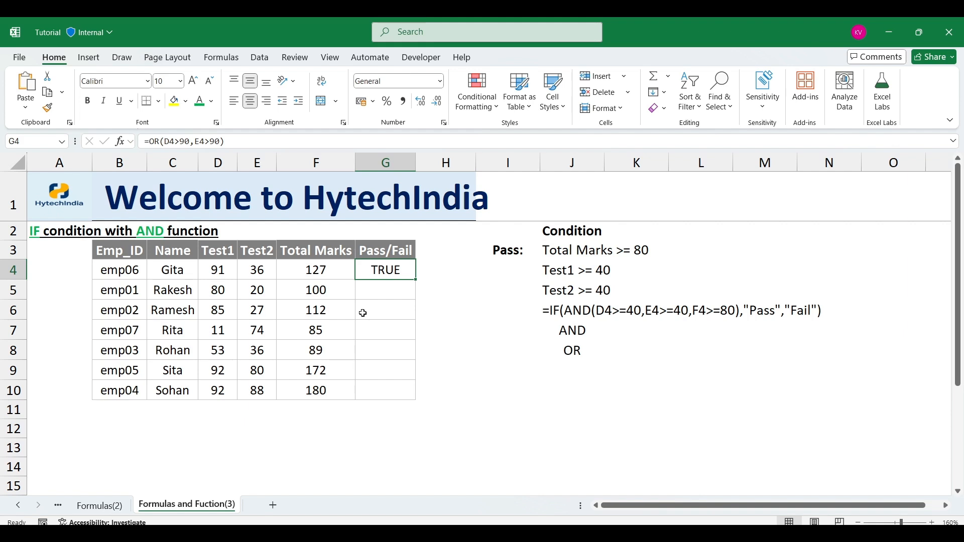
Clear the OR formula from cell G4 and save the workbook
key("Delete")
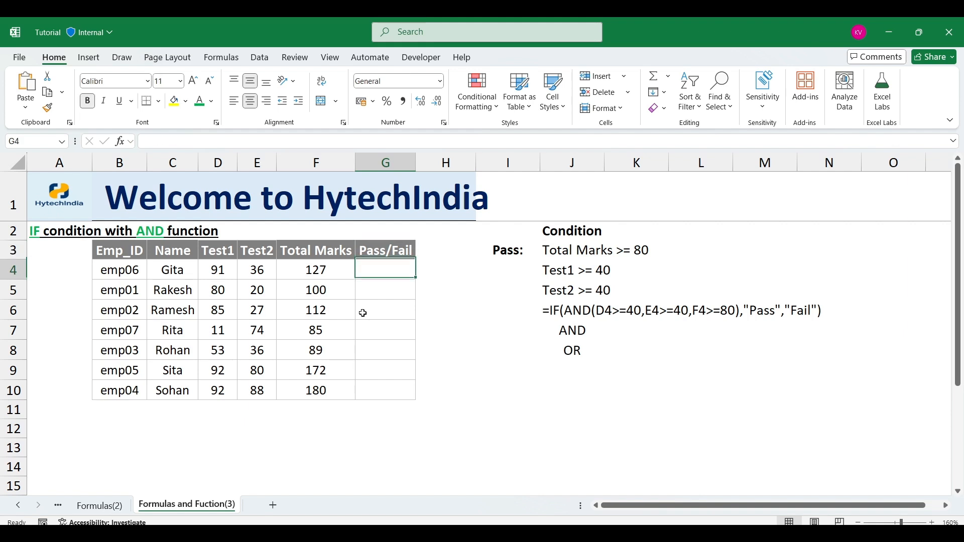
key("ctrl+s")
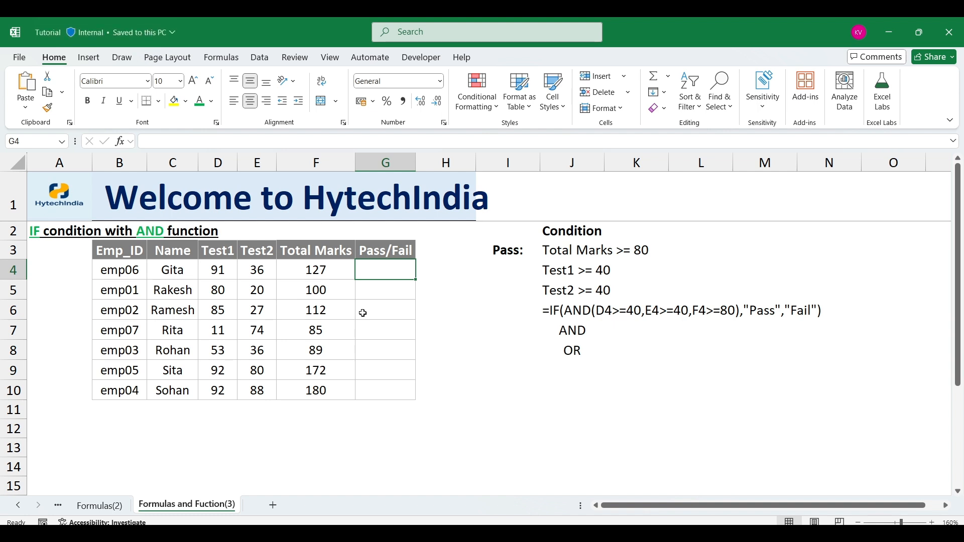
Review the pass conditions for Total Marks, Test1 and Test2 in cells J3 to J5
left_click(605, 273)
left_click(590, 253)
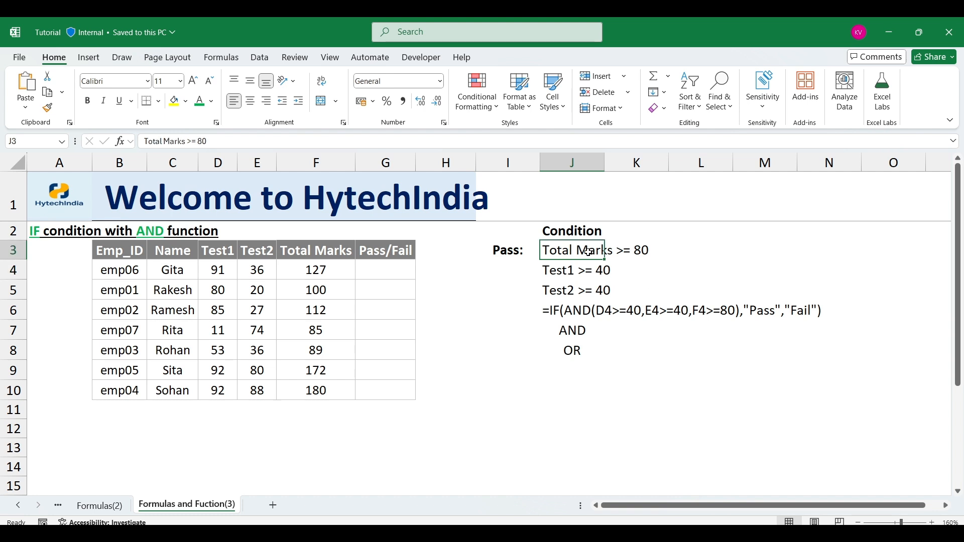
left_click_drag(570, 250, 583, 296)
left_click(659, 266)
left_click(583, 256)
left_click(559, 290)
left_click(561, 272)
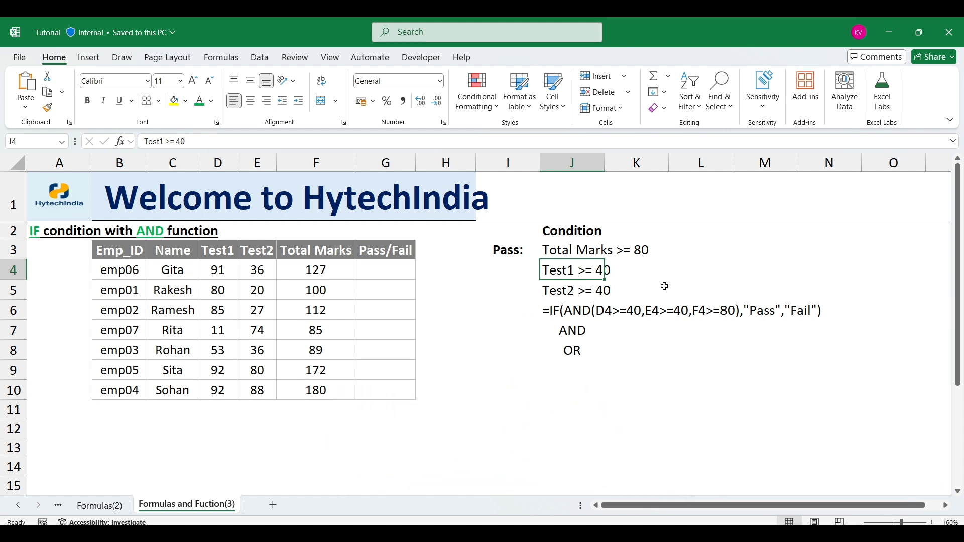
key("Down")
key("Up")
key("Up")
key("Down")
key("Down")
key("Up")
key("Up")
Begin an AND formula in cell G4 with the conditions D4>=40 and E4>=40
key("Left")
key("Left")
key("Left")
key("Down")
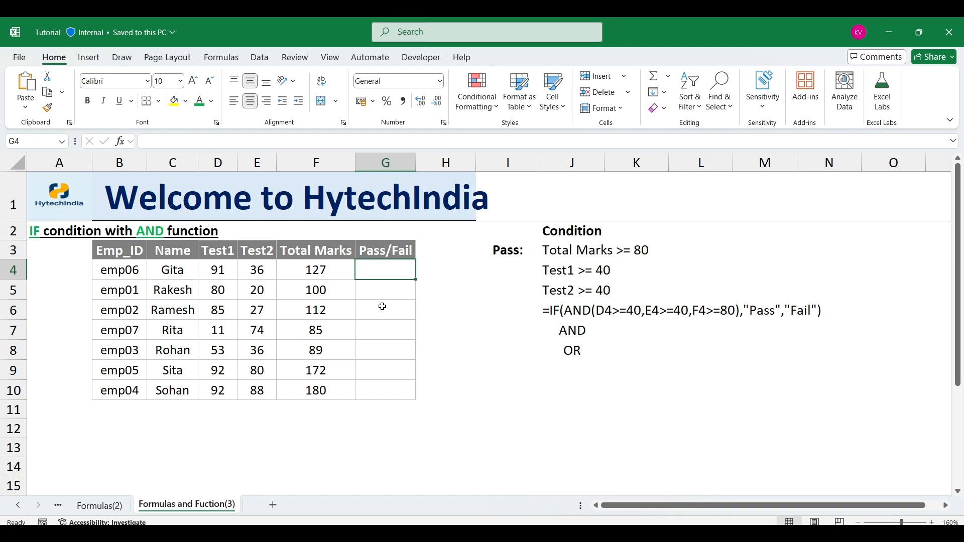
type("=AND(")
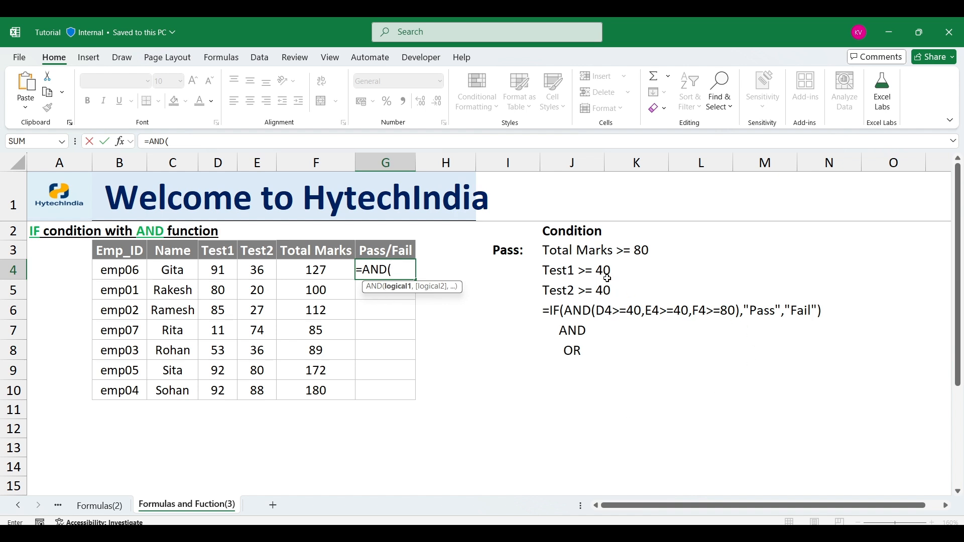
left_click(221, 272)
type(">=40")
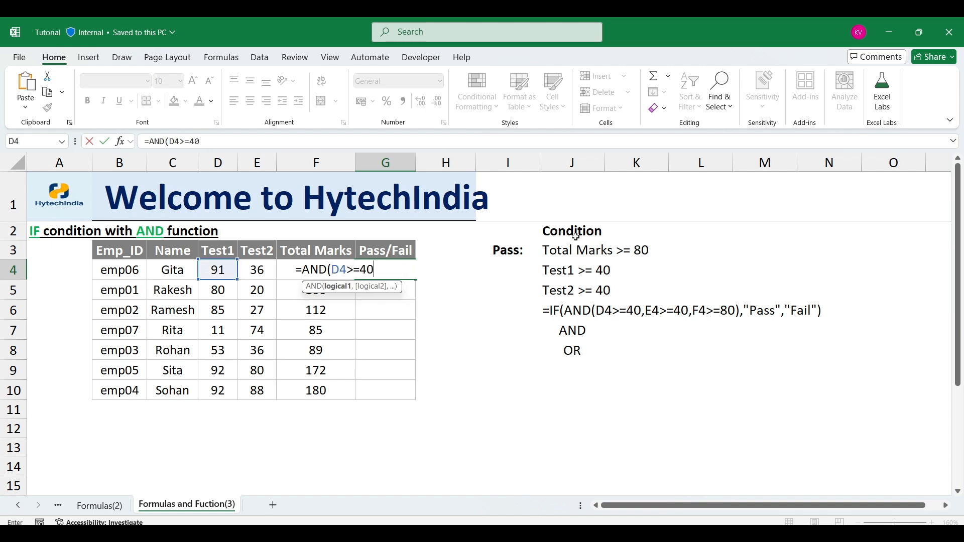
type(",")
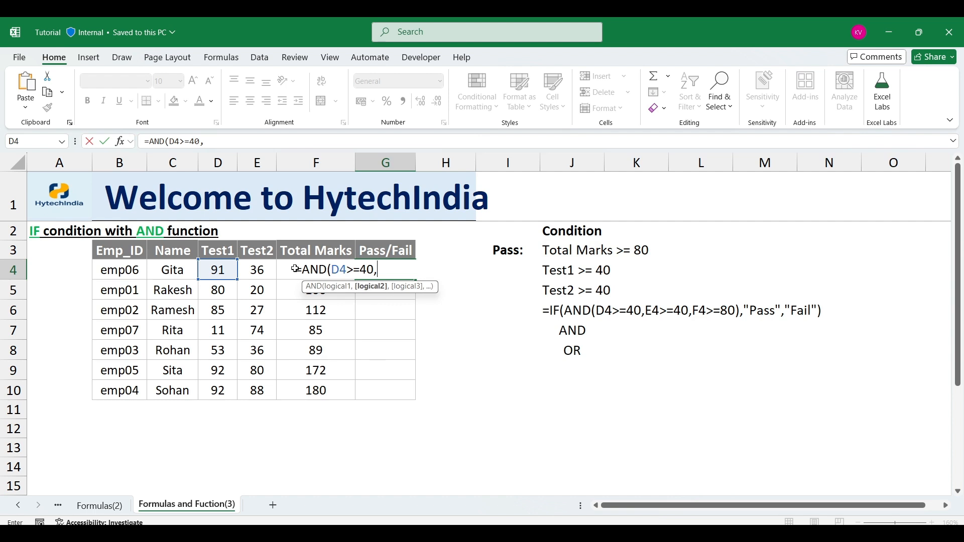
left_click(259, 269)
type(">=40")
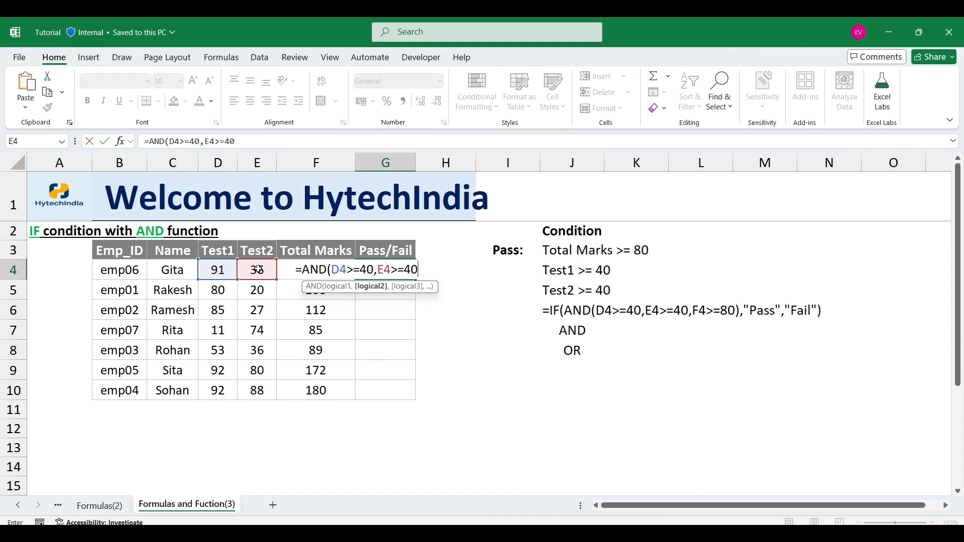
type(",")
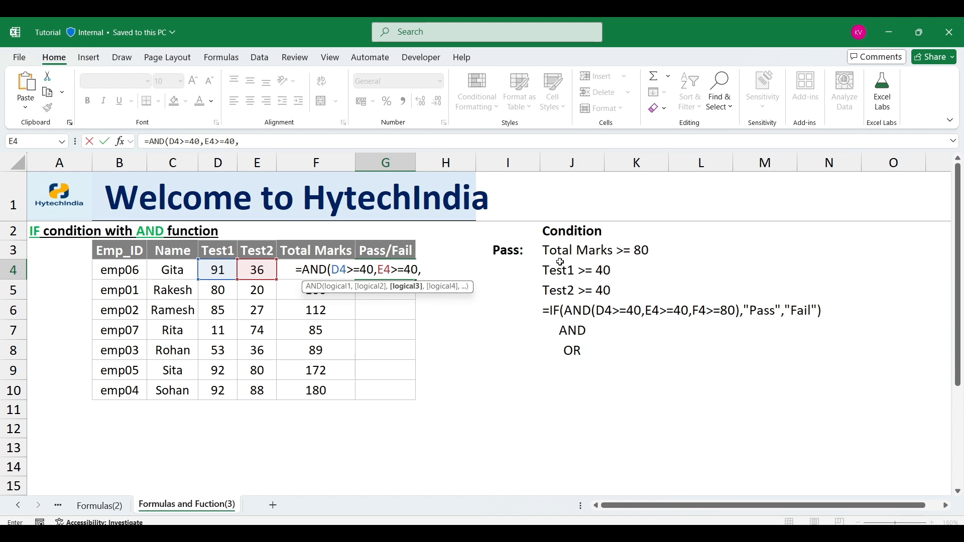
Complete the AND formula in G4 with the Total Marks condition F4>=80 and enter it
left_click(260, 253)
key("Right")
key("Down")
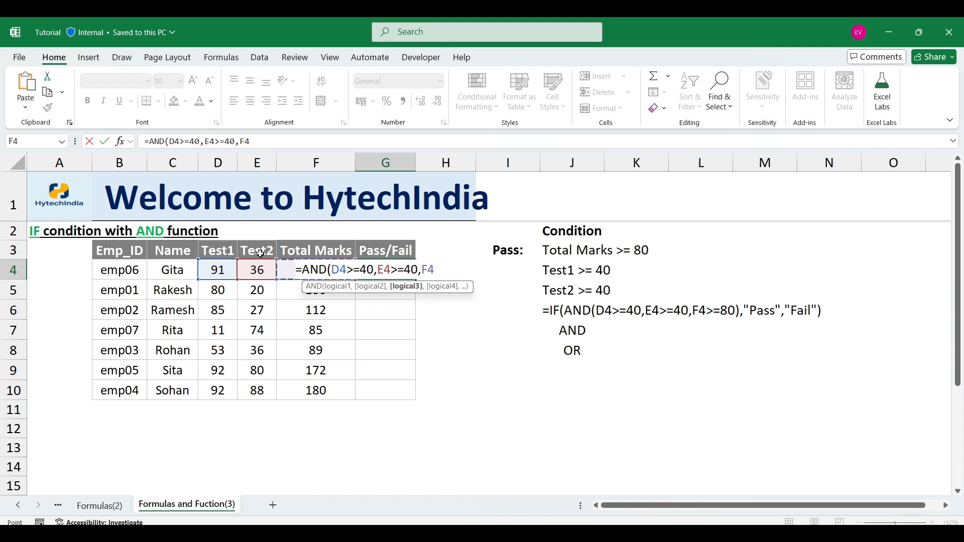
type(">=80)")
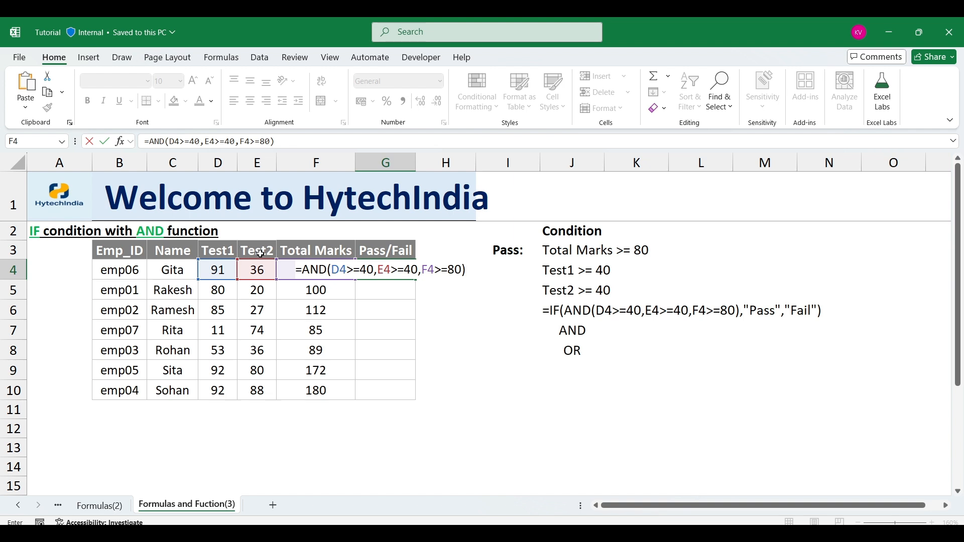
key("Return")
key("Up")
key("ctrl+c")
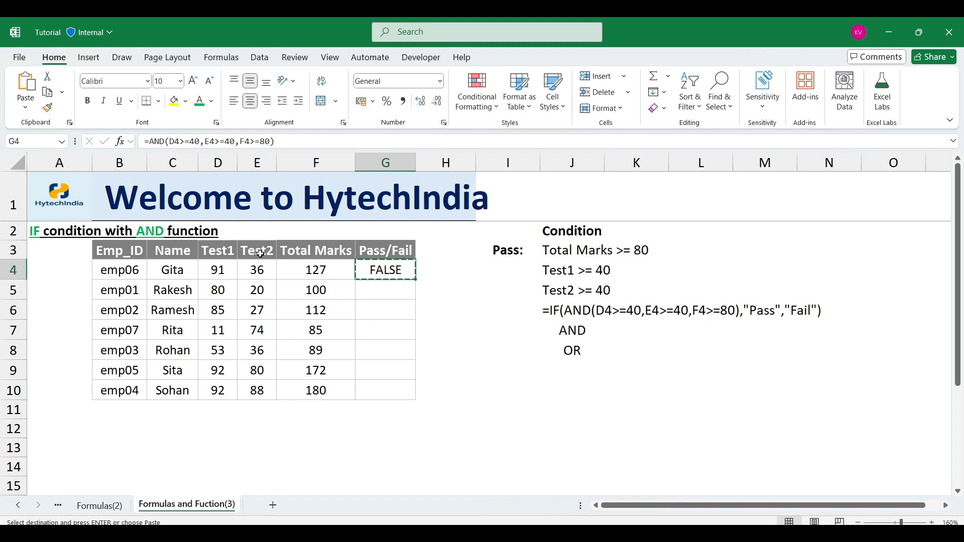
key("Escape")
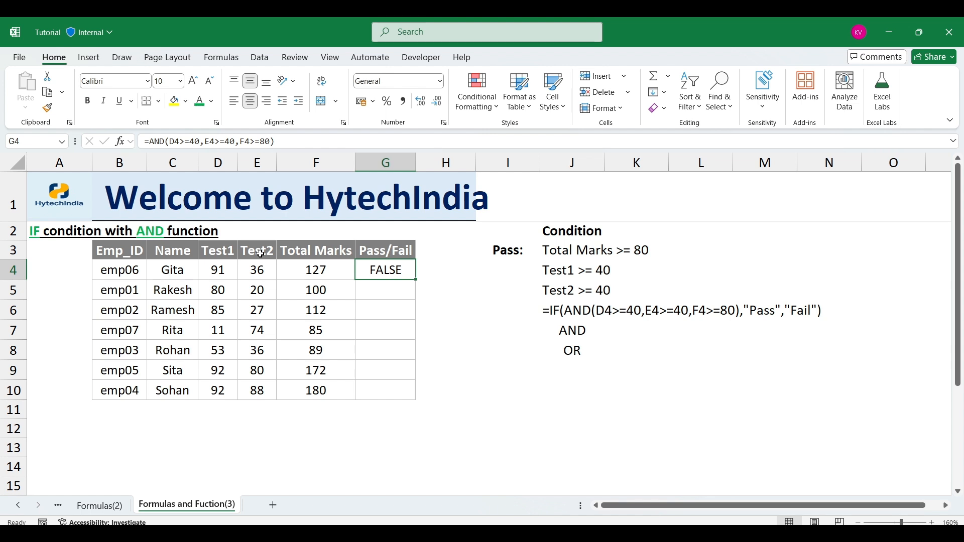
Set the Test2 mark in cell E4 to 40
key("Left")
key("Left")
key("Left")
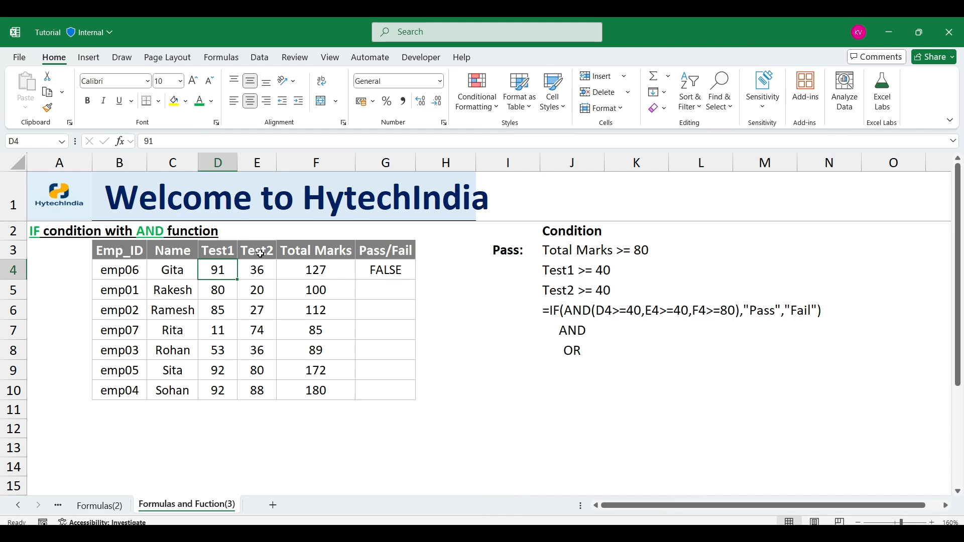
key("Right")
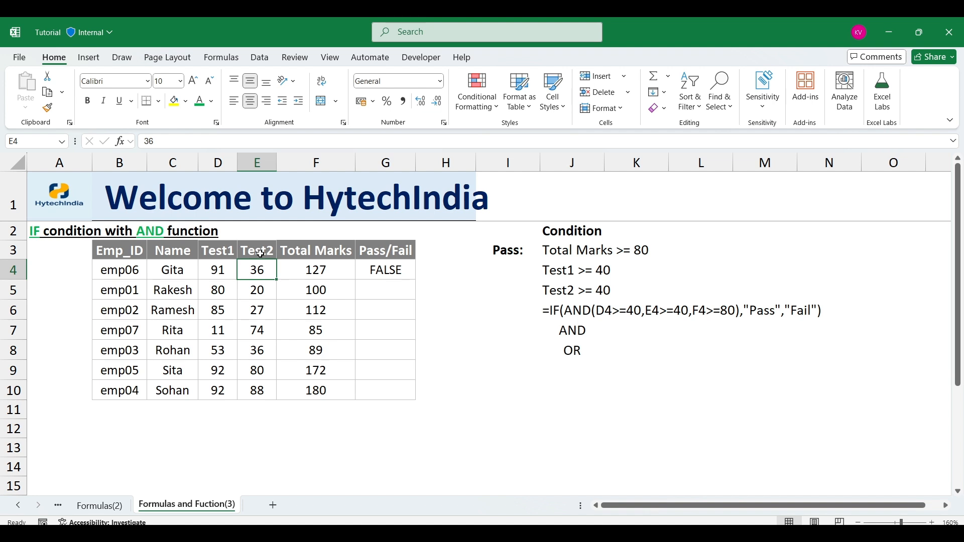
type("40")
key("Return")
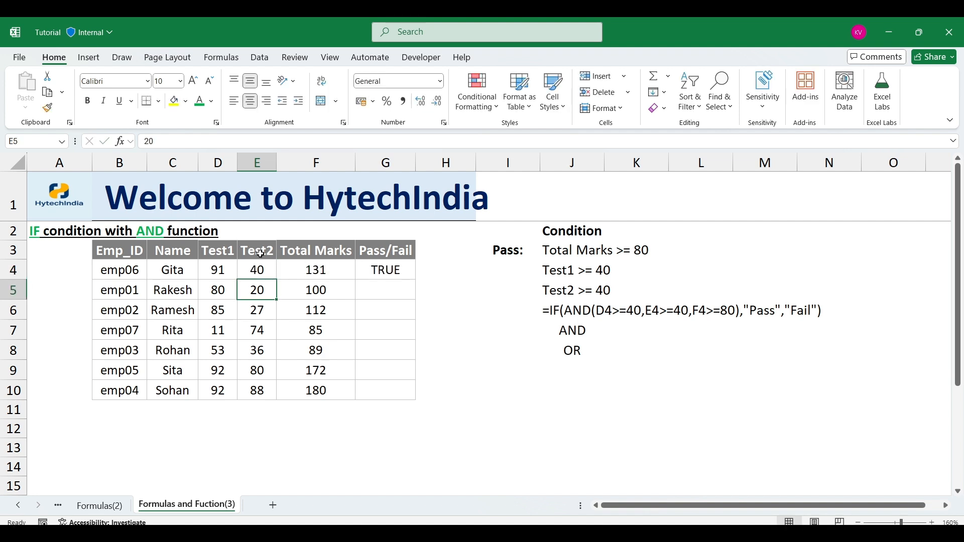
Examine the Test1, Test2 and Total Marks values in row 4 against the AND result in G4
key("Up")
key("Left")
key("Right")
key("Right")
key("Left")
key("Left")
key("Right")
key("Right")
key("Right")
key("Left")
key("Left")
key("Left")
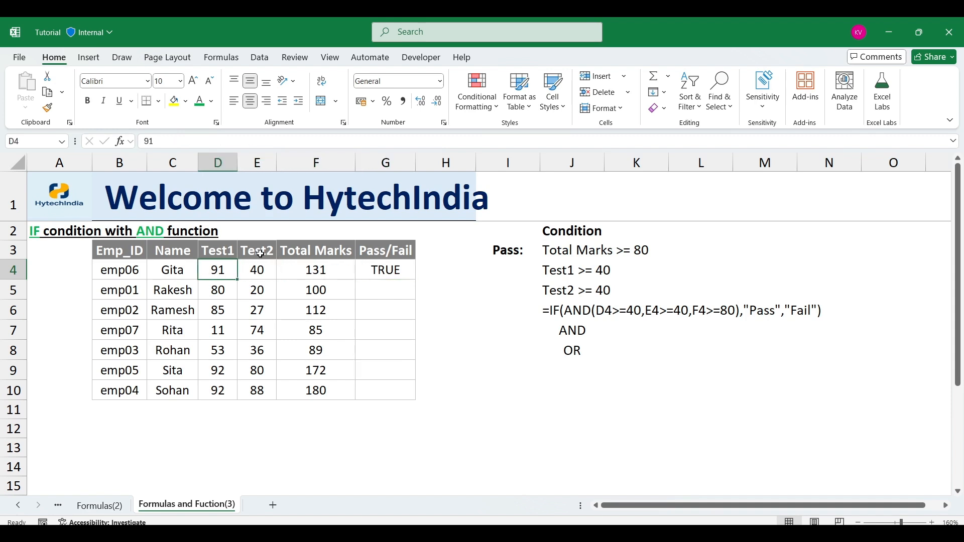
key("Right")
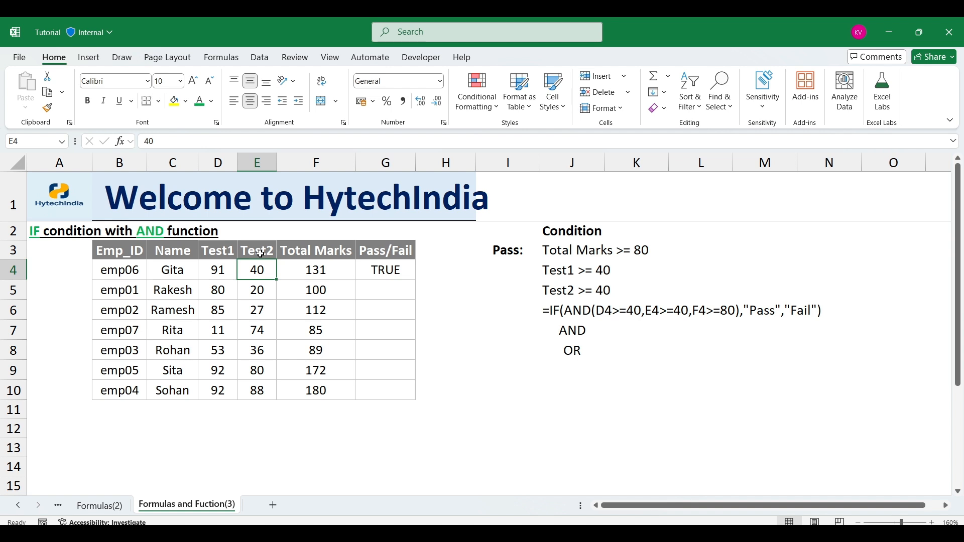
key("Right")
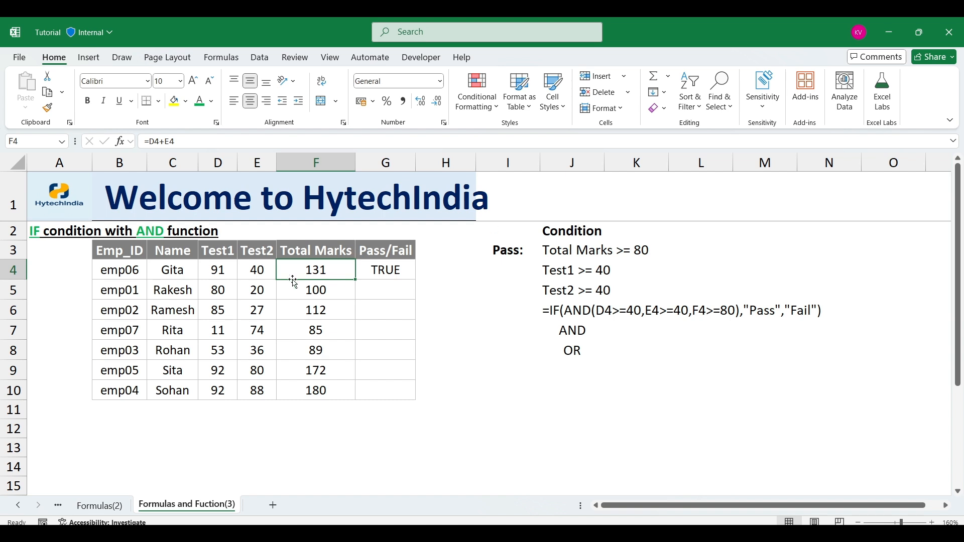
Set the Test1 mark in cell D4 to 40
left_click(213, 275)
type("40")
key("Return")
Compare row 4's marks and the result in G4 with the listed pass conditions
key("Up")
key("Right")
key("Right")
key("Right")
key("Left")
key("Left")
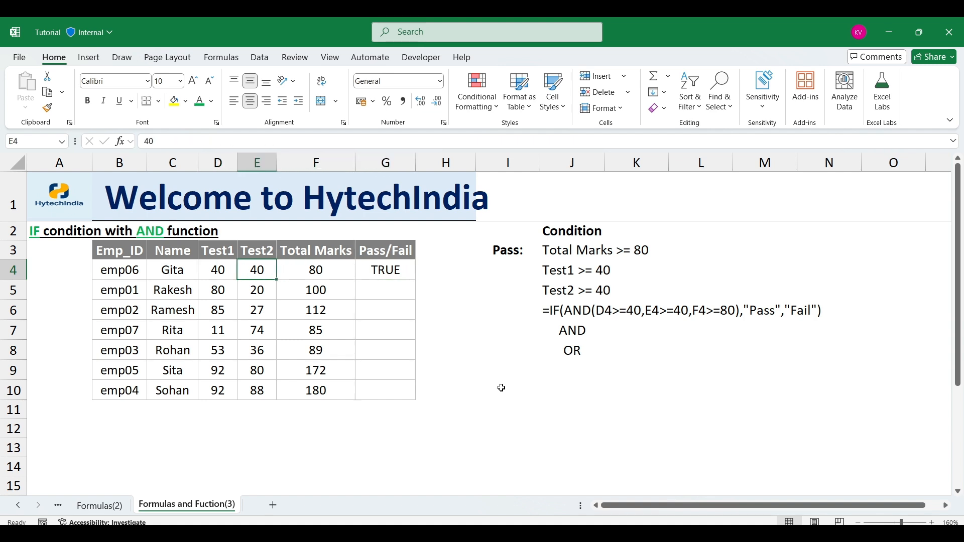
key("Right")
key("Right")
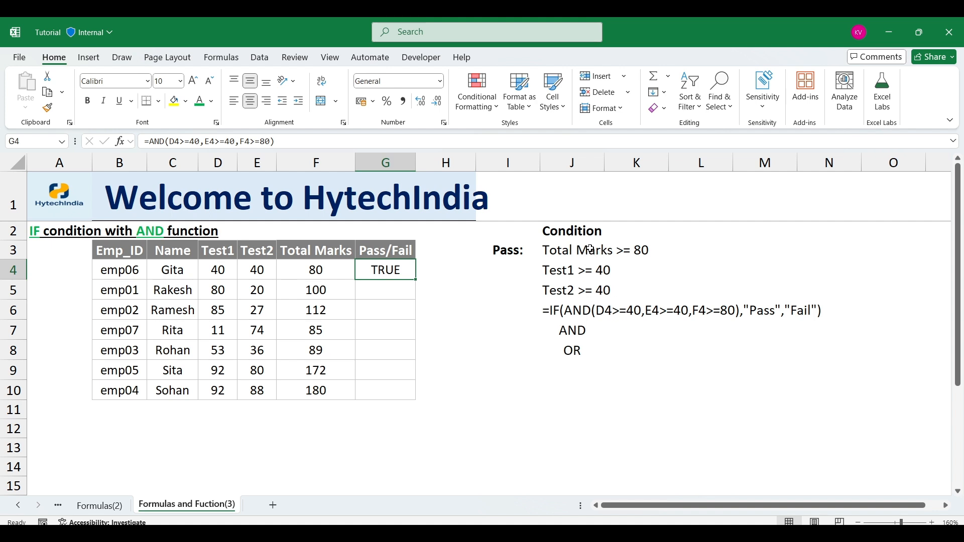
left_click(511, 253)
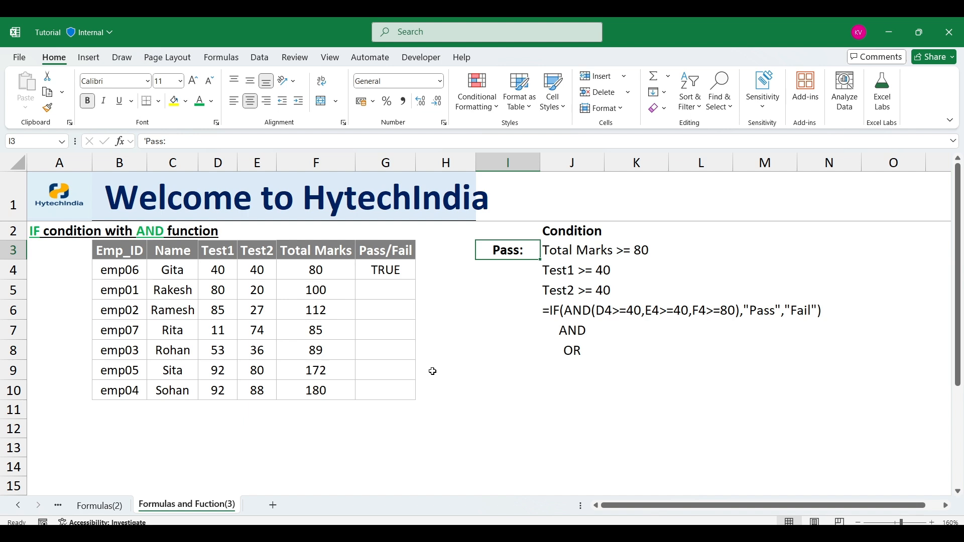
left_click(361, 281)
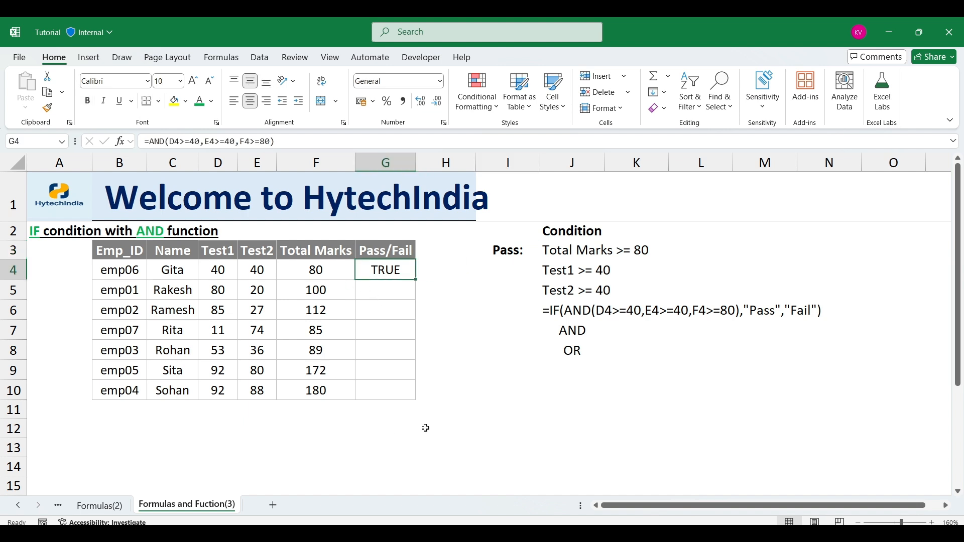
Wrap the AND formula in G4 inside an IF function, using it as the logical test
left_click(150, 141)
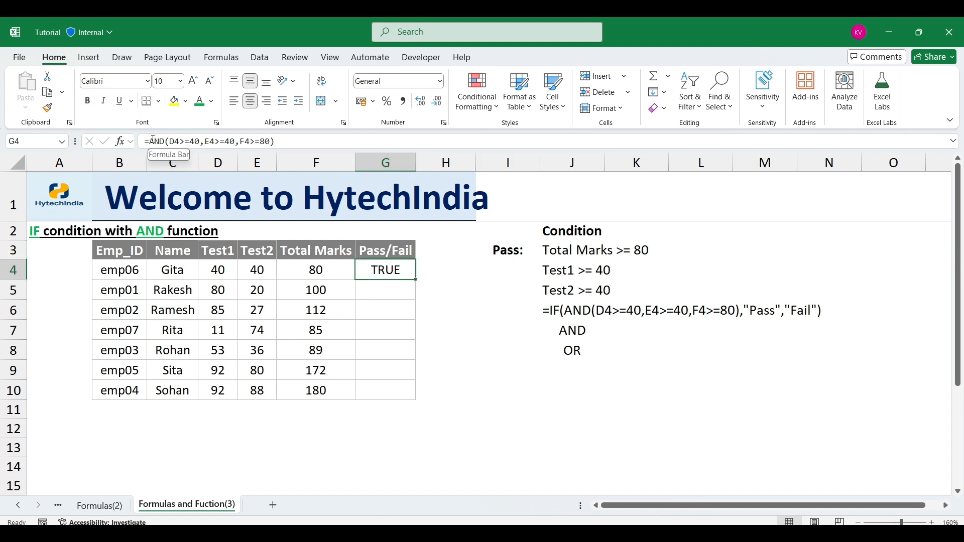
key("Escape")
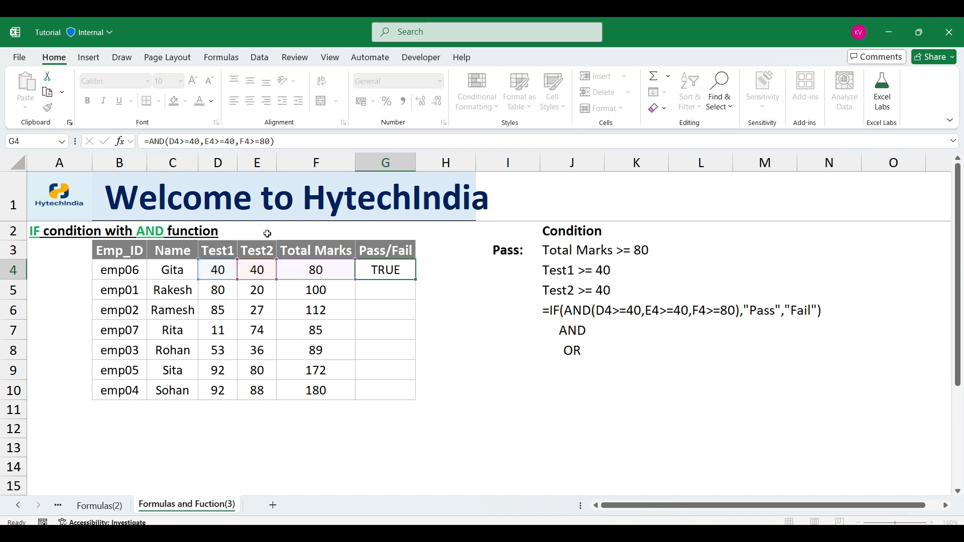
key("F2")
left_click(306, 271)
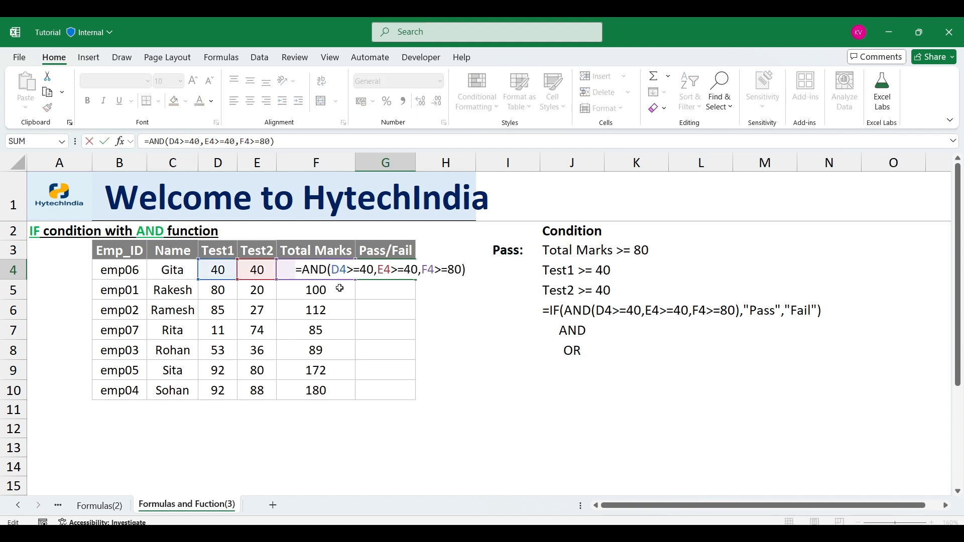
type("IF(")
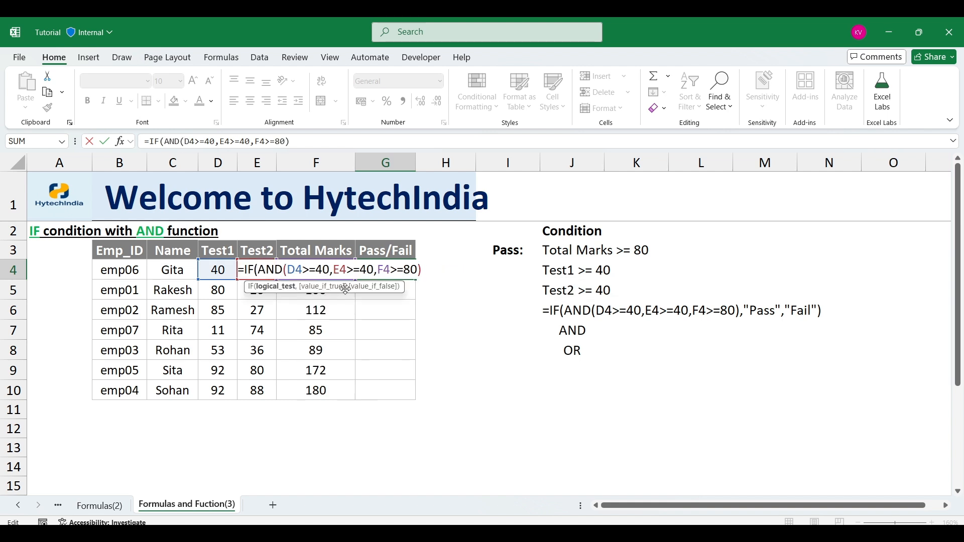
key("BackSpace")
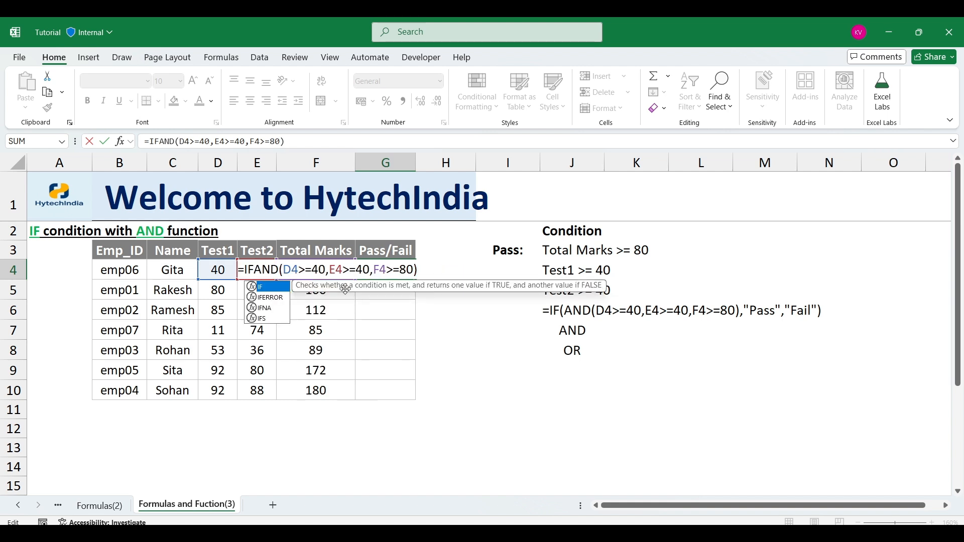
type("(")
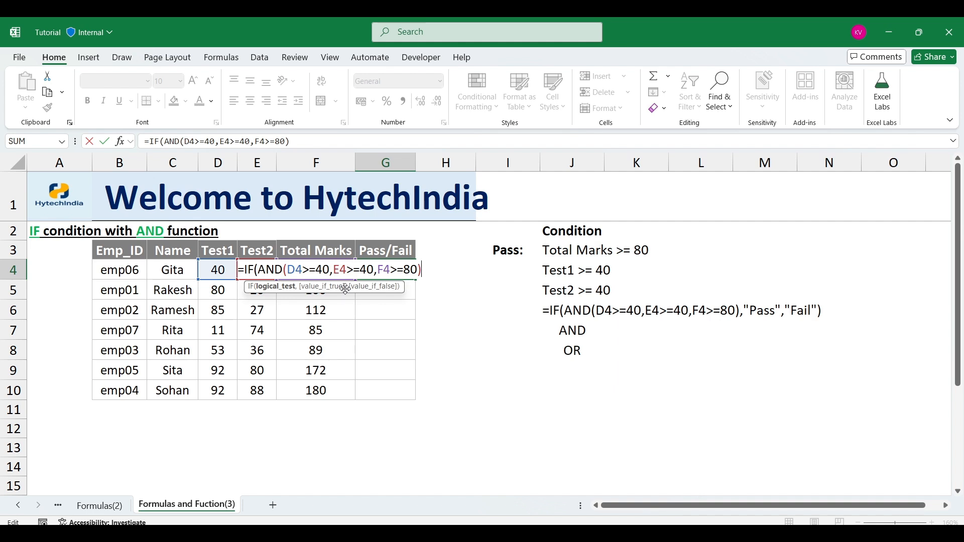
type(",")
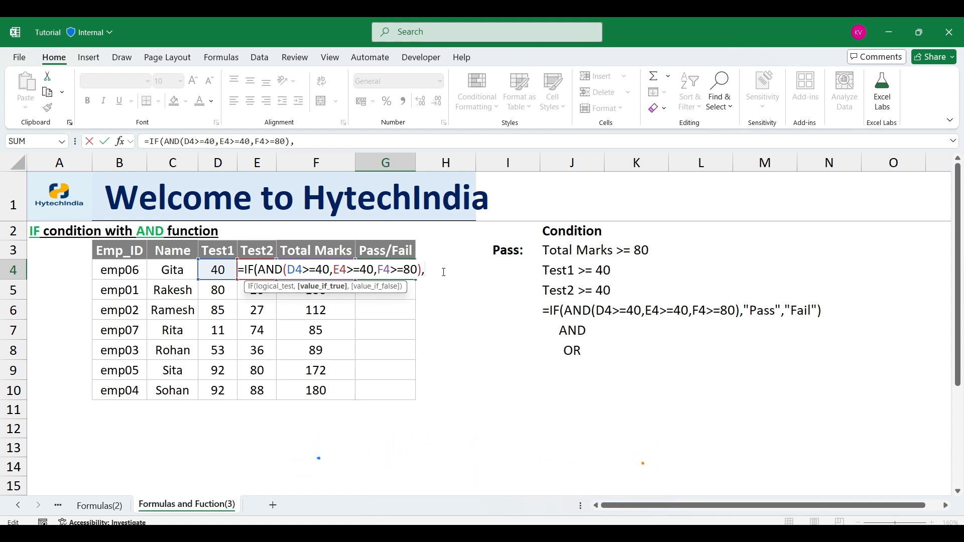
Finish the IF formula in G4 with "Pass" as the true value and "Fail" as the false value
type("\"pas")
key("BackSpace")
key("BackSpace")
key("BackSpace")
type("Pass\"")
type(",")
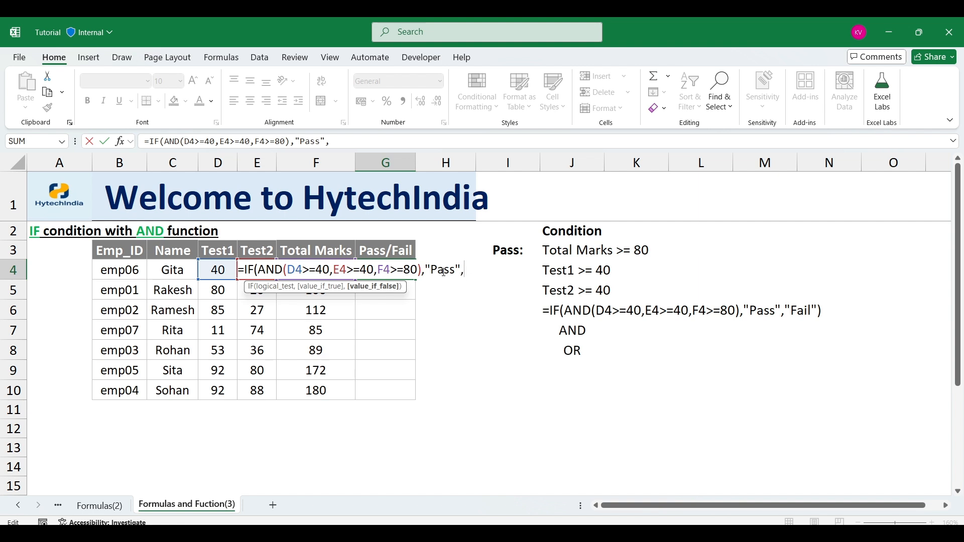
type("\",\"Fail\")")
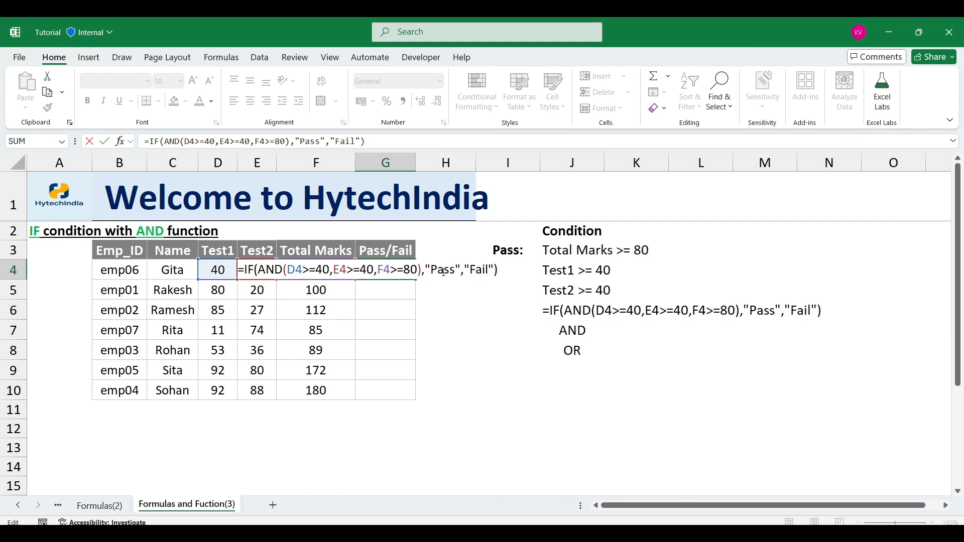
key("Return")
key("Up")
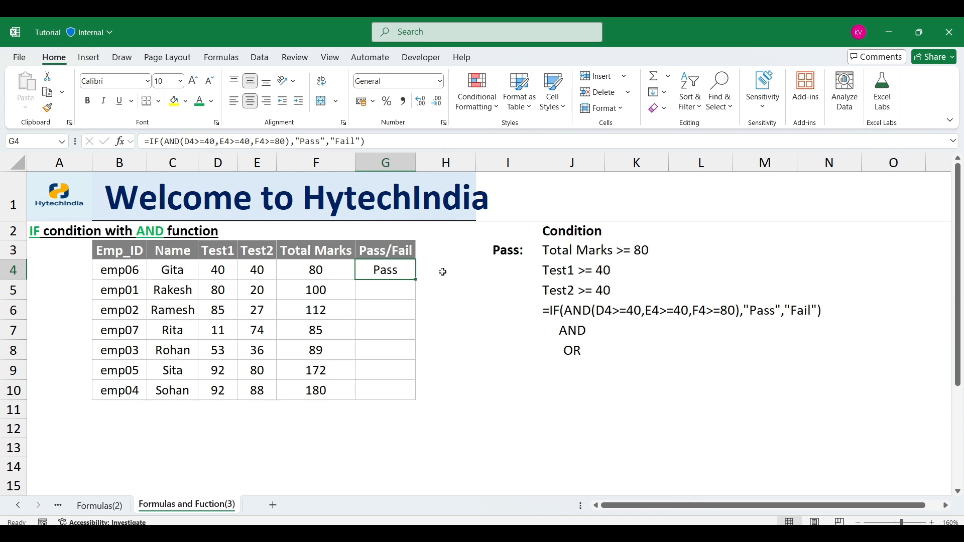
key("F2")
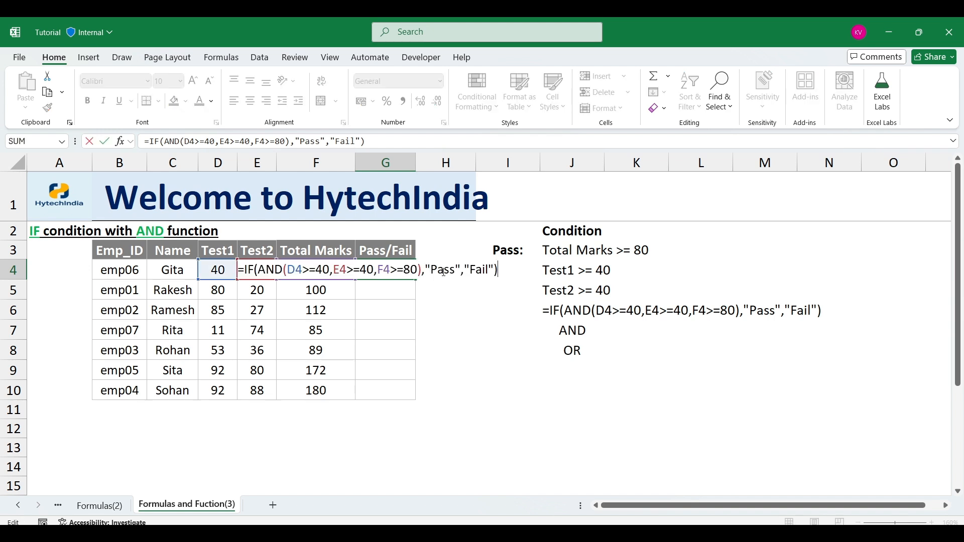
key("Escape")
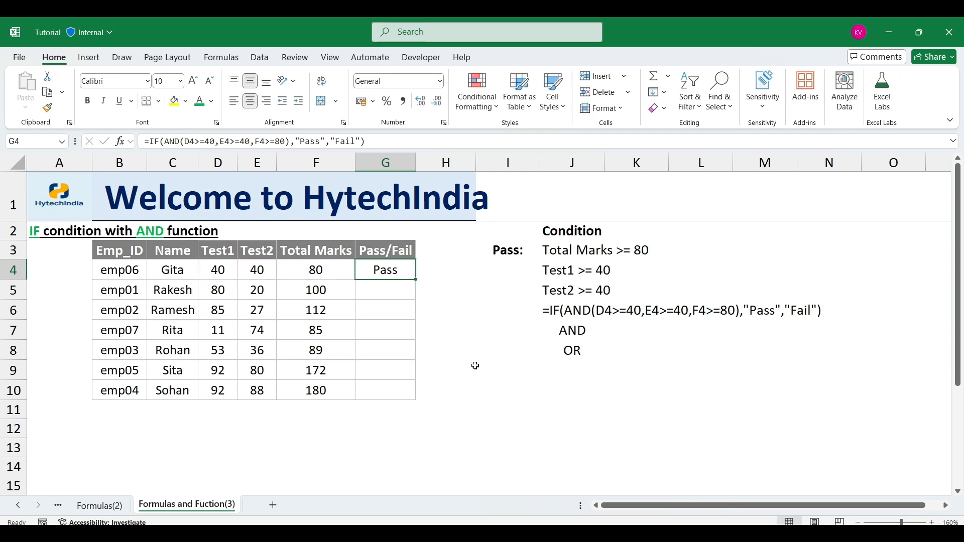
Enter T in cells K7, L7 and M7 beside the AND label
left_click(629, 327)
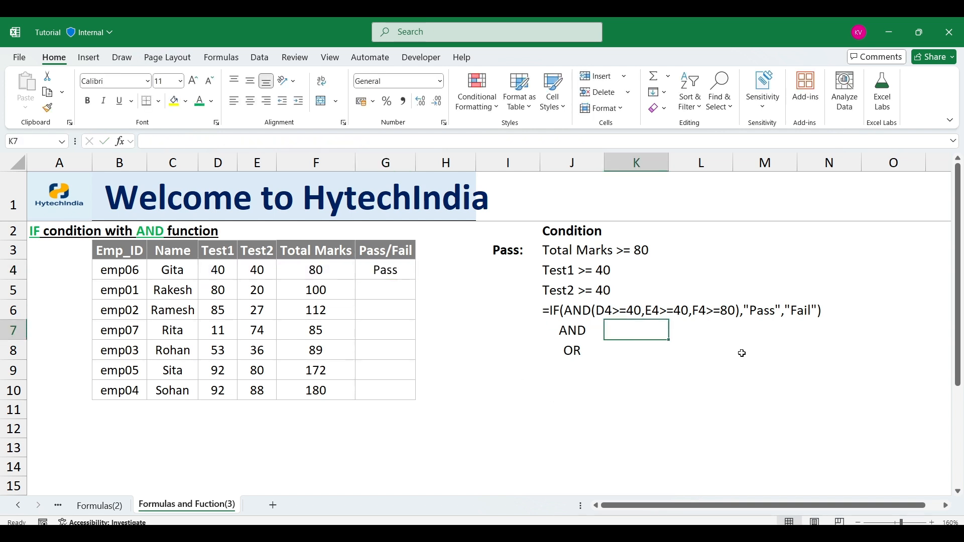
type("T")
key("Tab")
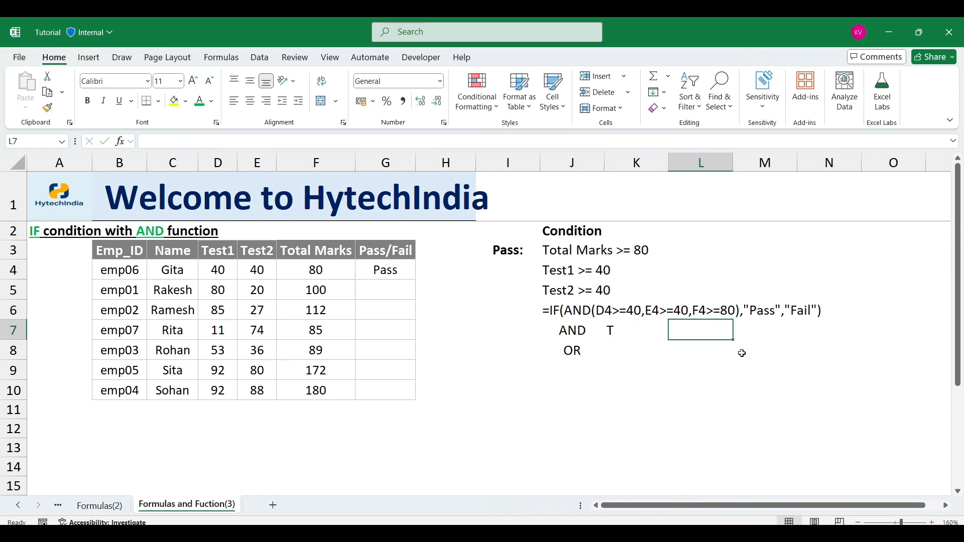
type("T")
key("Tab")
type("T")
left_click(742, 353)
Replace the entries in cells K7 and M7 with F
key("Up")
key("Left")
key("Left")
key("BackSpace")
type("F")
key("Tab")
key("Tab")
type("F")
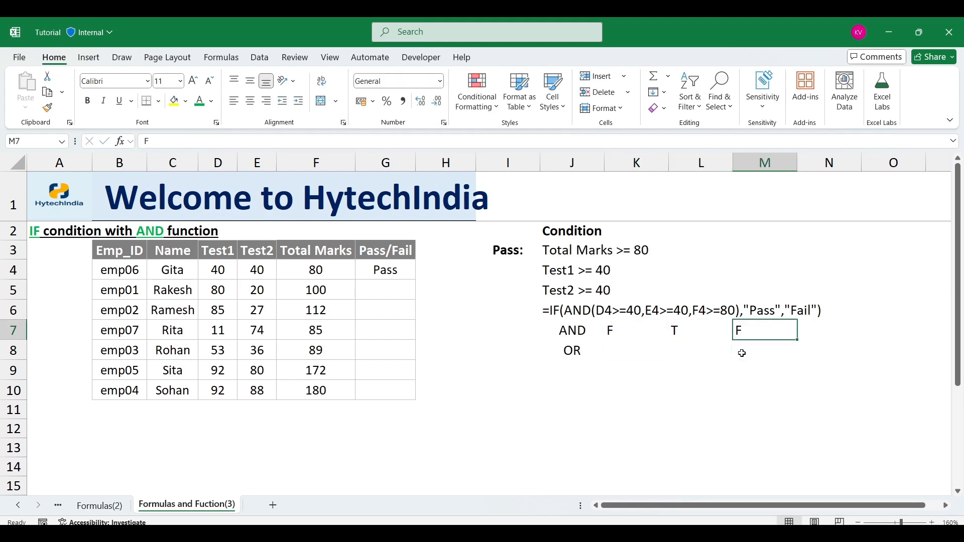
Enter T in cells K8, L8 and M8 beside the OR label
key("Left")
key("Left")
key("Right")
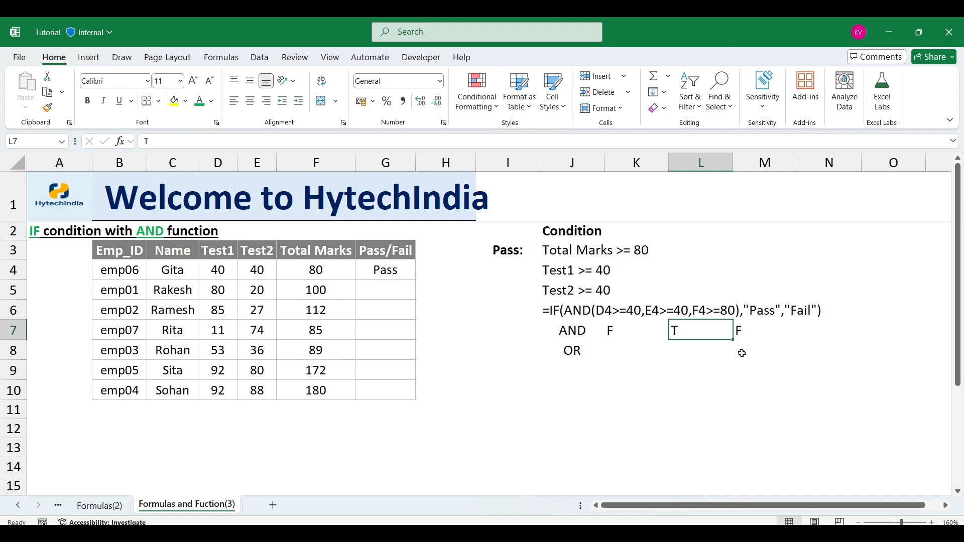
key("Right")
key("Left")
key("Left")
key("Down")
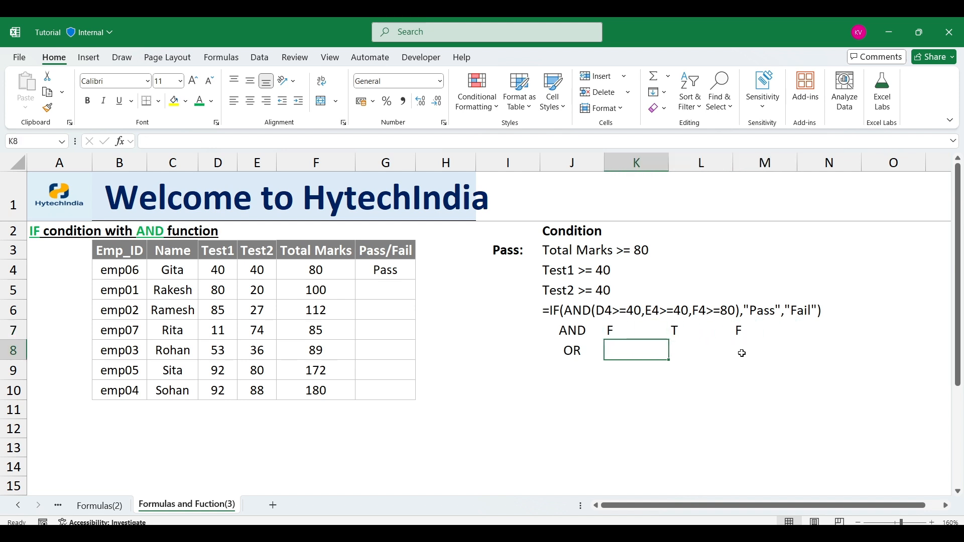
type("T")
key("Tab")
type("T")
key("Tab")
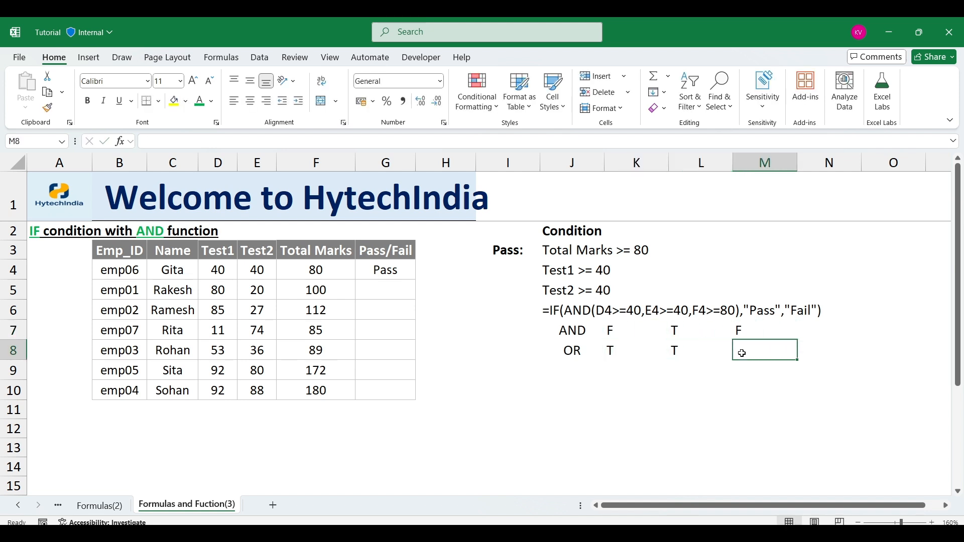
type("T")
Replace the entries in cells K8, L8 and M8 with F
key("Left")
key("Left")
type("F")
key("Tab")
key("Left")
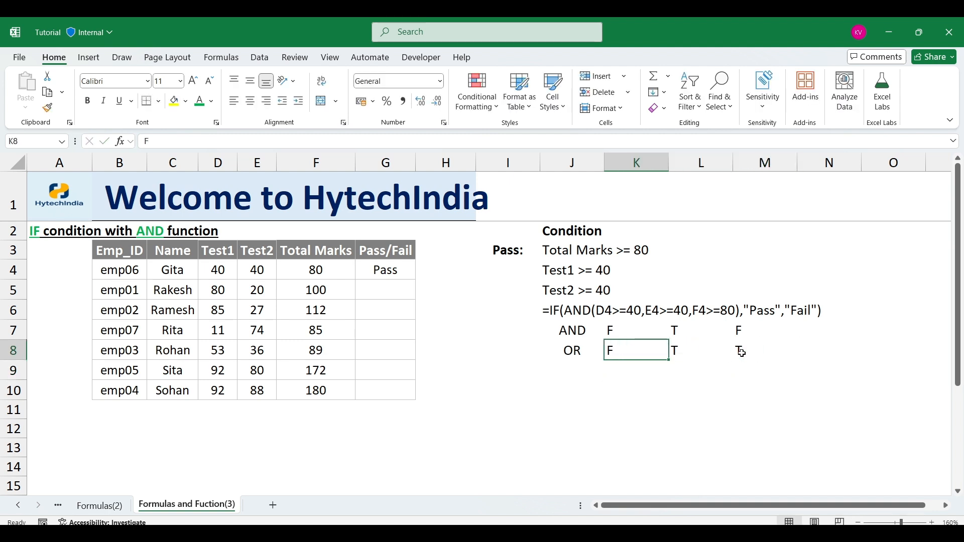
key("Right")
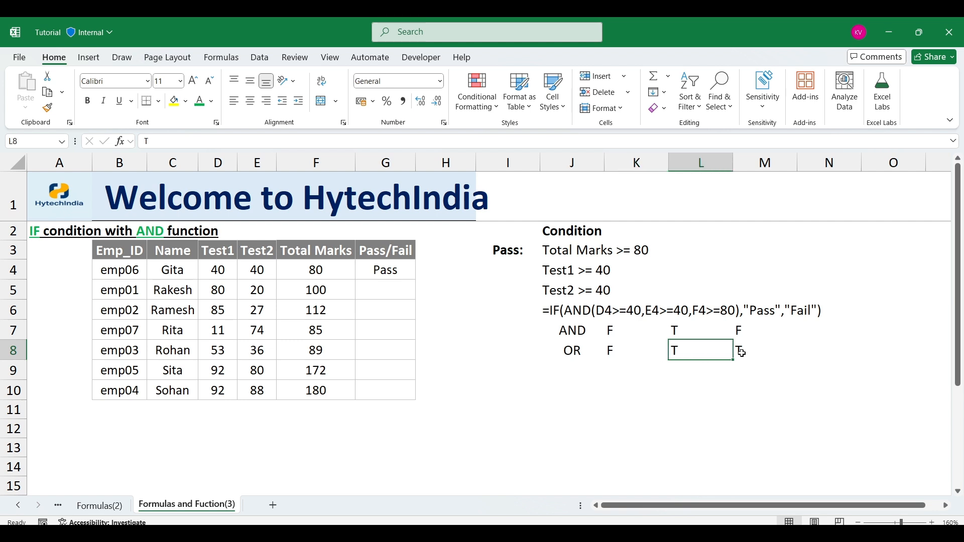
key("Left")
key("Right")
type("F")
key("Tab")
type("F")
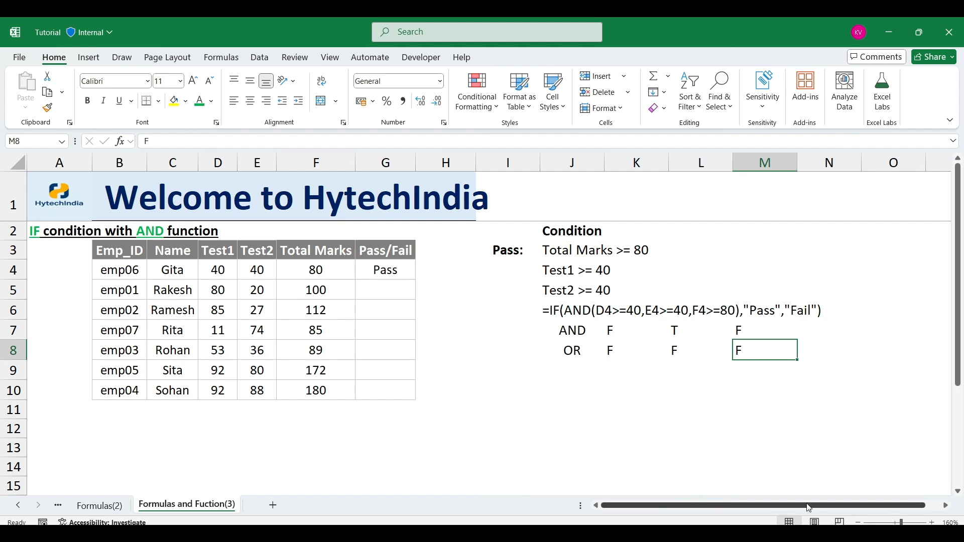
Clear the T/F example entries from cells K7:M8, keeping the AND and OR labels
key("Left")
key("Left")
key("Left")
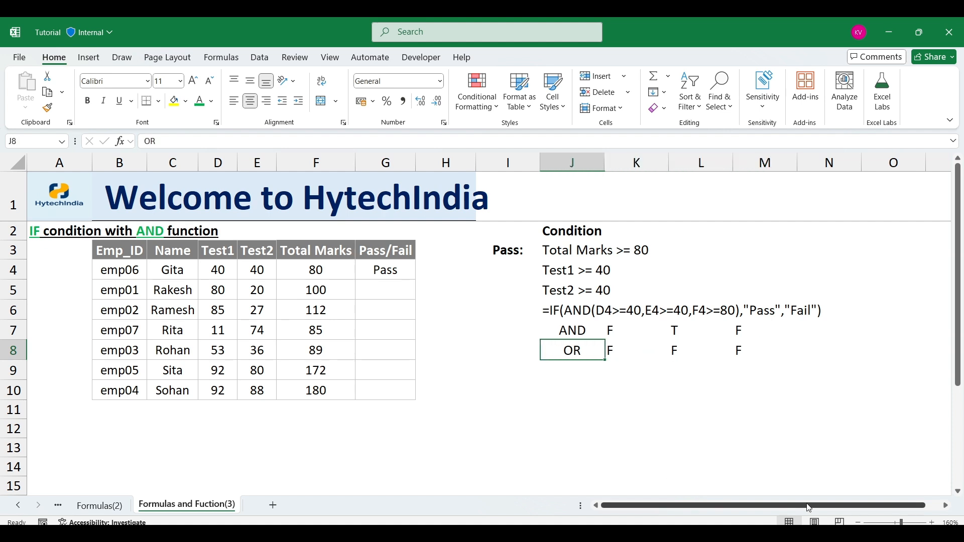
key("Up")
key("Right")
key("shift+Down")
key("shift+Right")
key("shift+Right")
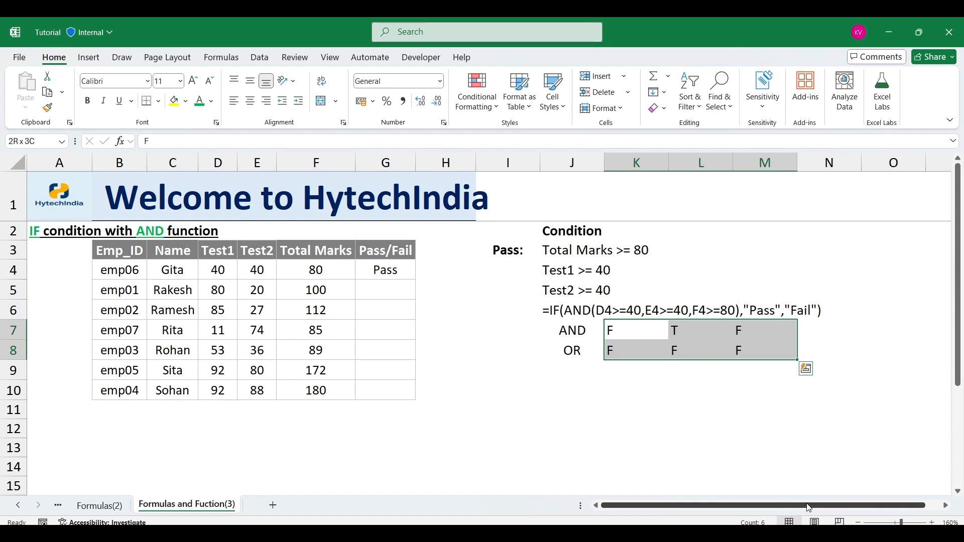
key("Delete")
key("Left")
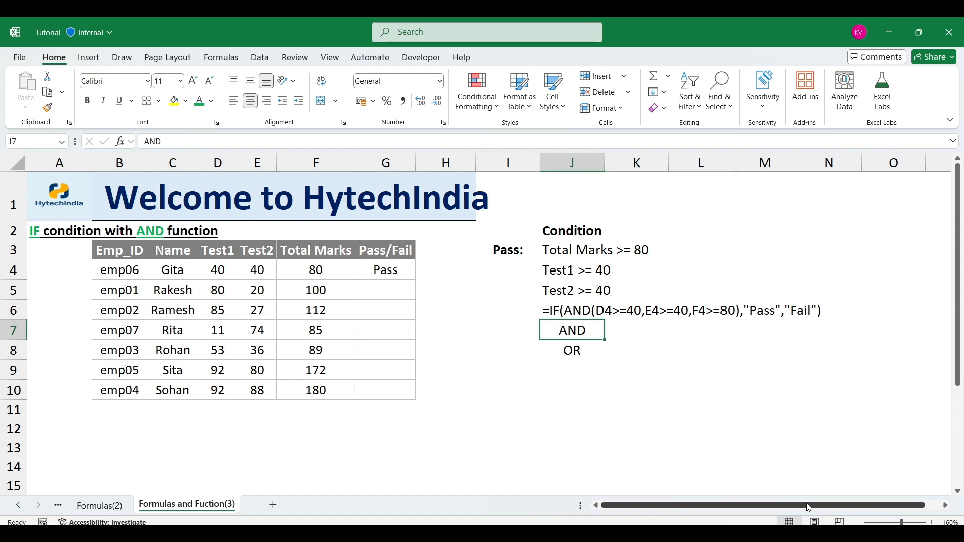
Copy the IF/AND formula from G4 down the Pass/Fail column through G10
key("Left")
key("Left")
key("Left")
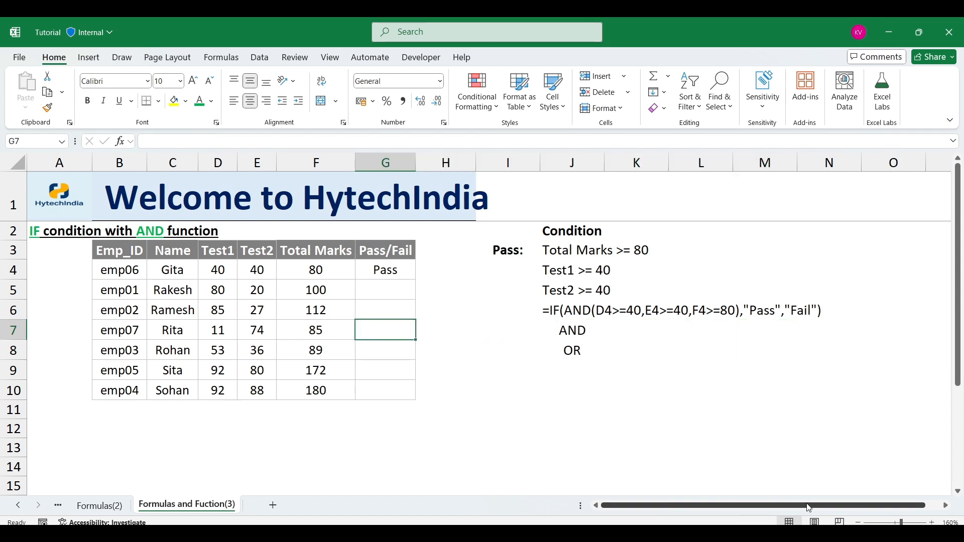
key("Up")
key("Up")
key("Up")
key("ctrl+c")
key("Left")
key("ctrl+Down")
key("Right")
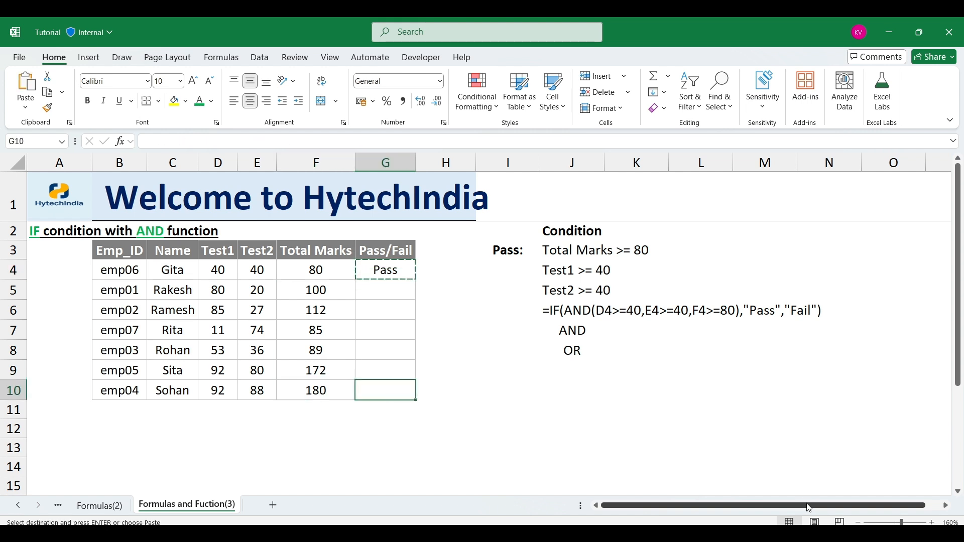
key("ctrl+shift+Up")
key("ctrl+v")
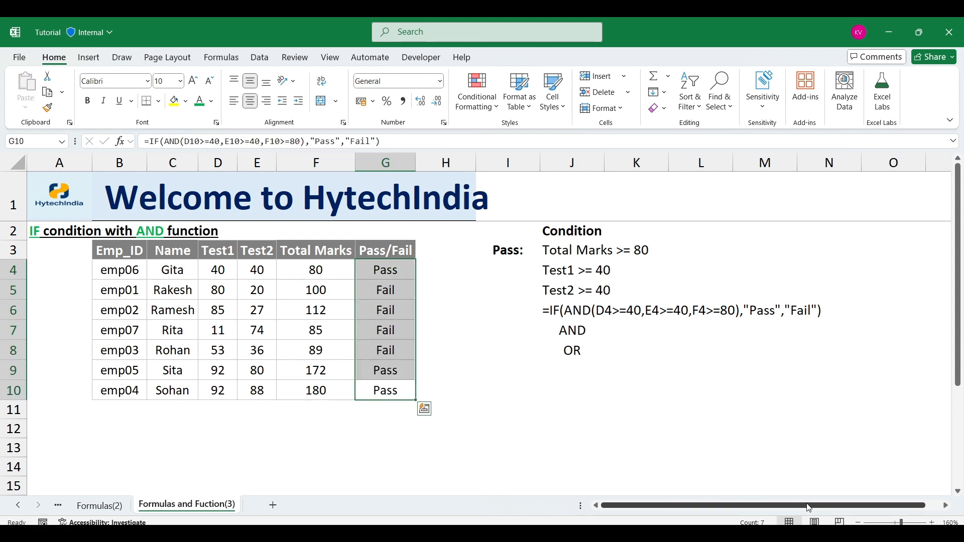
Check the Test1, Test2 and Total Marks values in row 5 against the conditions behind its Pass/Fail formula
key("ctrl+Up")
key("Down")
key("Down")
key("Left")
key("Left")
key("Left")
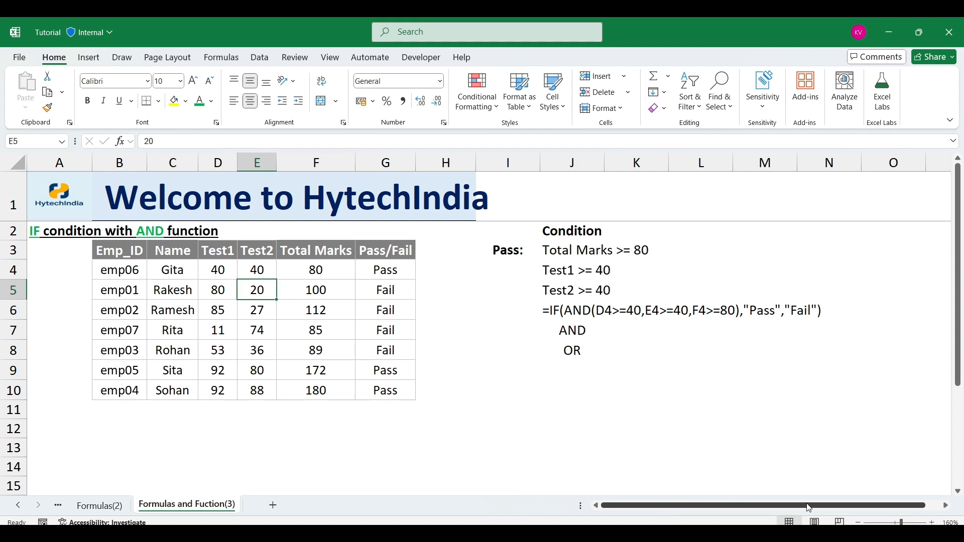
key("Right")
key("Right")
key("Left")
key("Left")
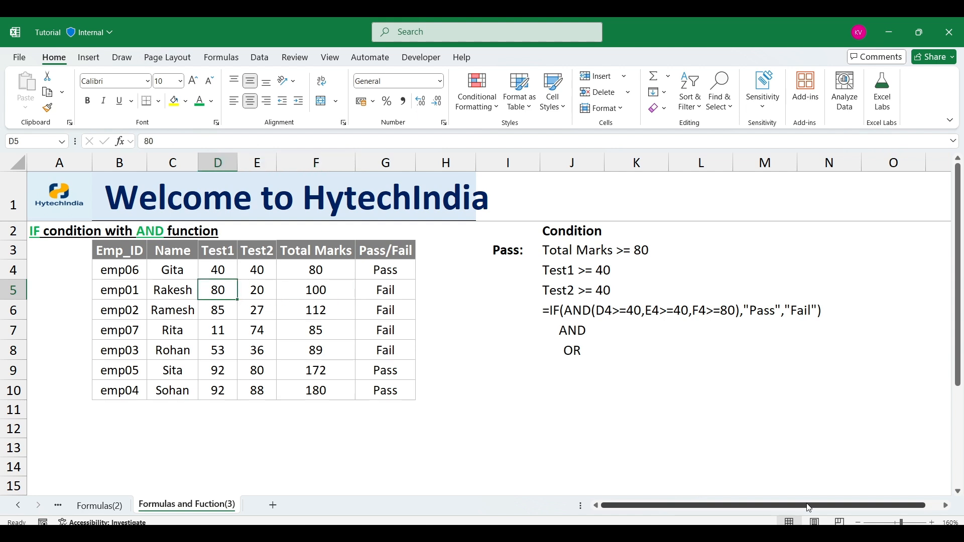
key("Right")
key("Right")
key("Left")
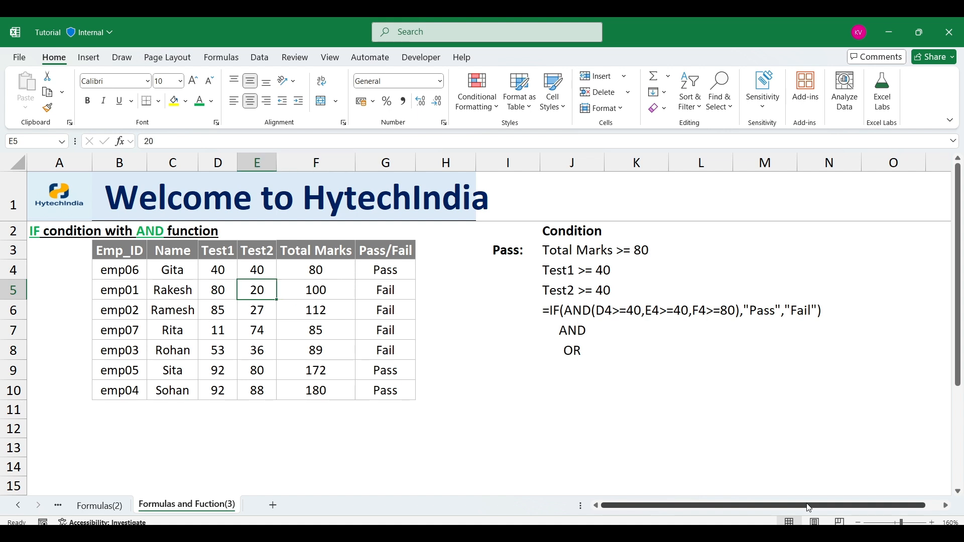
key("Right")
key("Right")
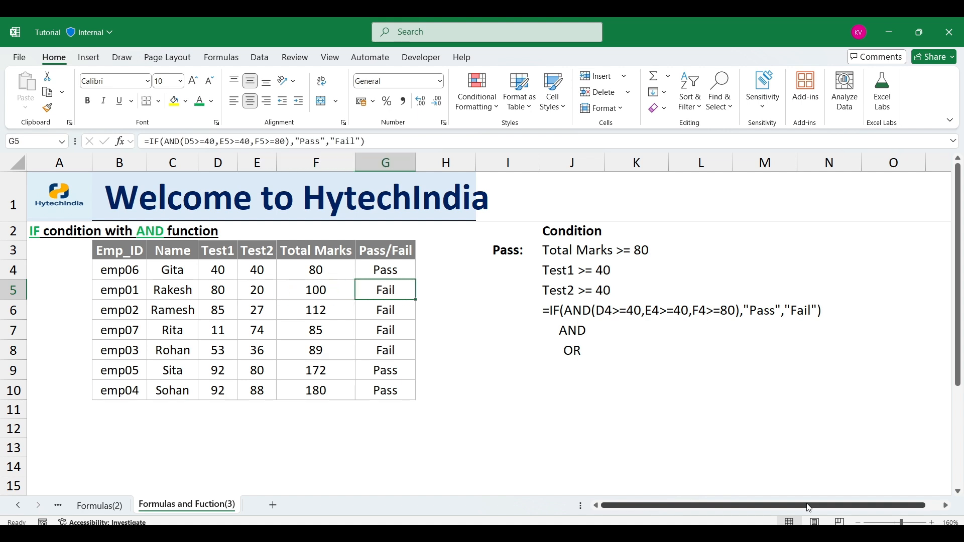
Review the Pass/Fail column from G10 back up to G4 and return to cell A2
key("ctrl+Down")
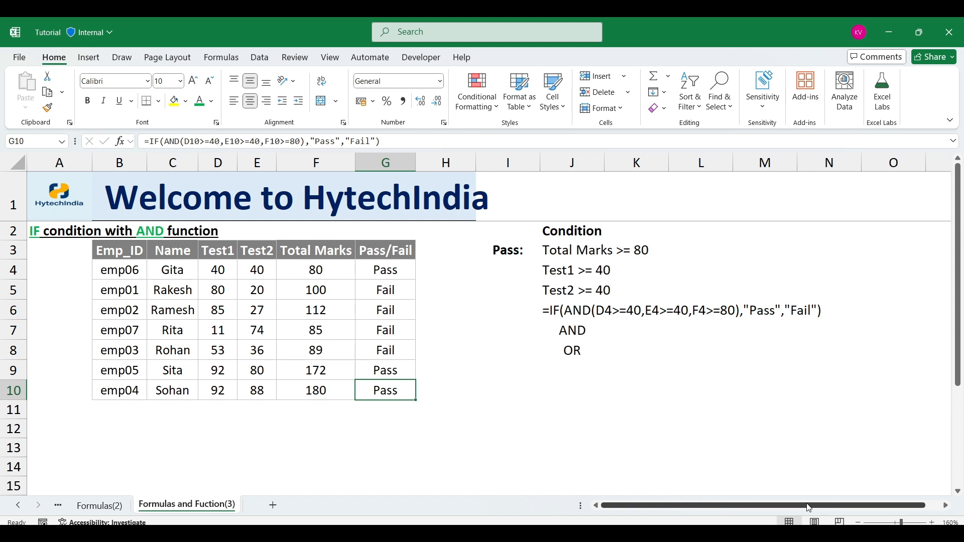
key("ctrl+Up")
key("Down")
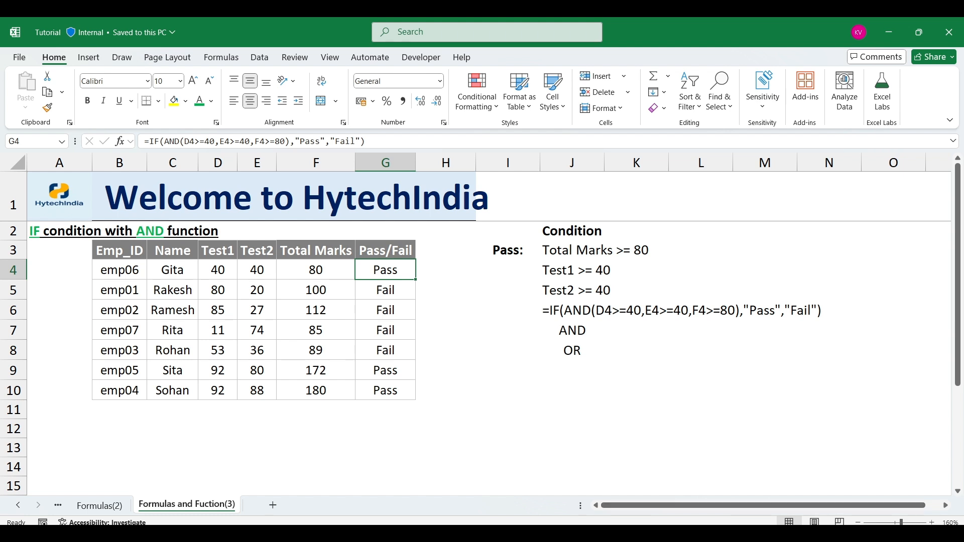
left_click(702, 406)
key("ctrl+Home")
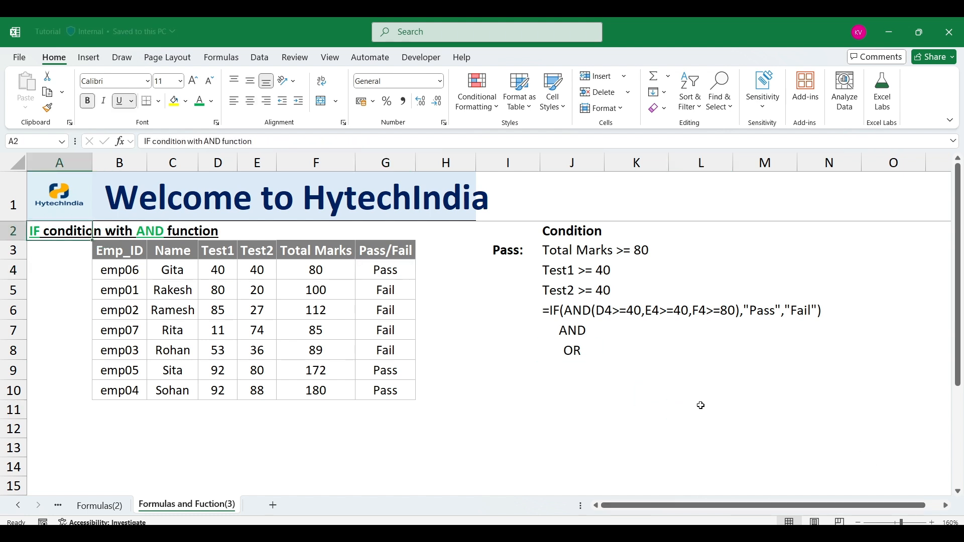